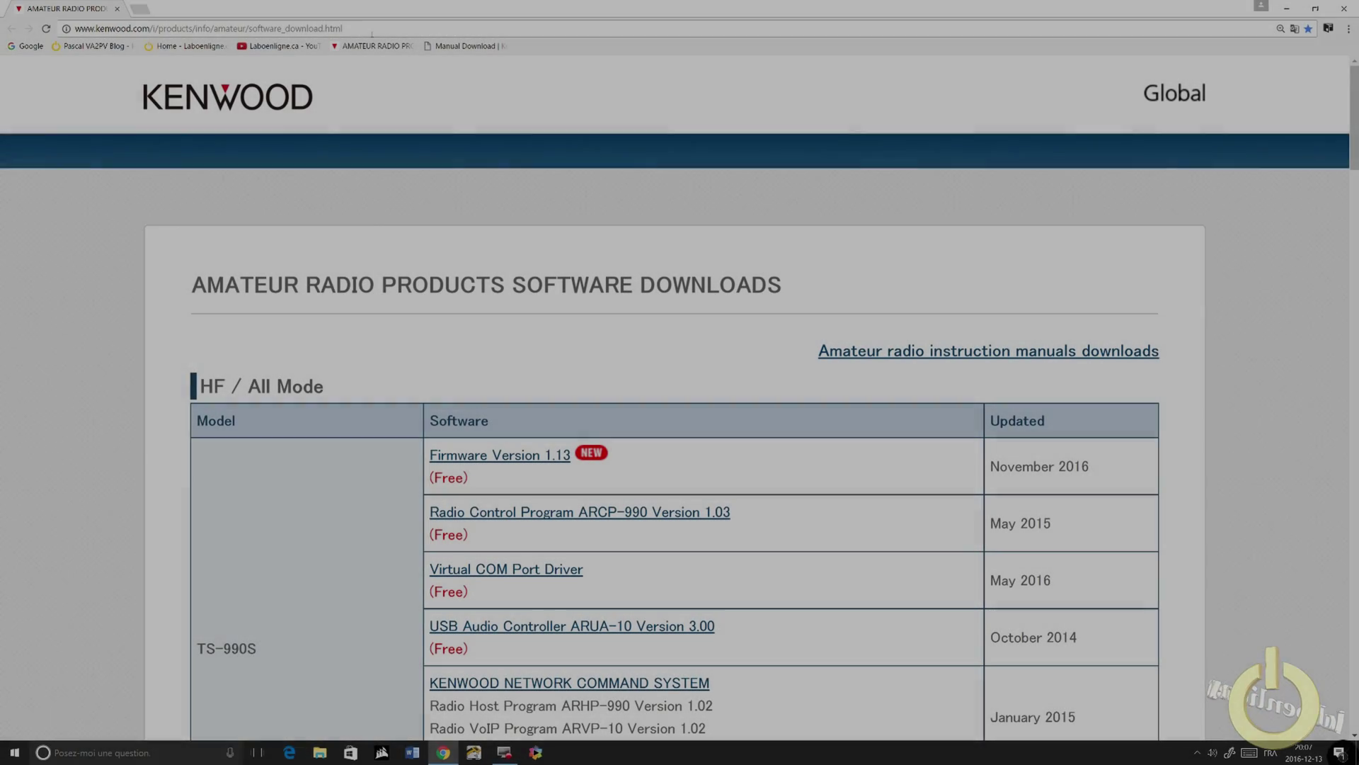
Go to Kenwood's amateur radio software_download.html page using the address bar
{"action": "left_click", "coordinate": [372, 29]}
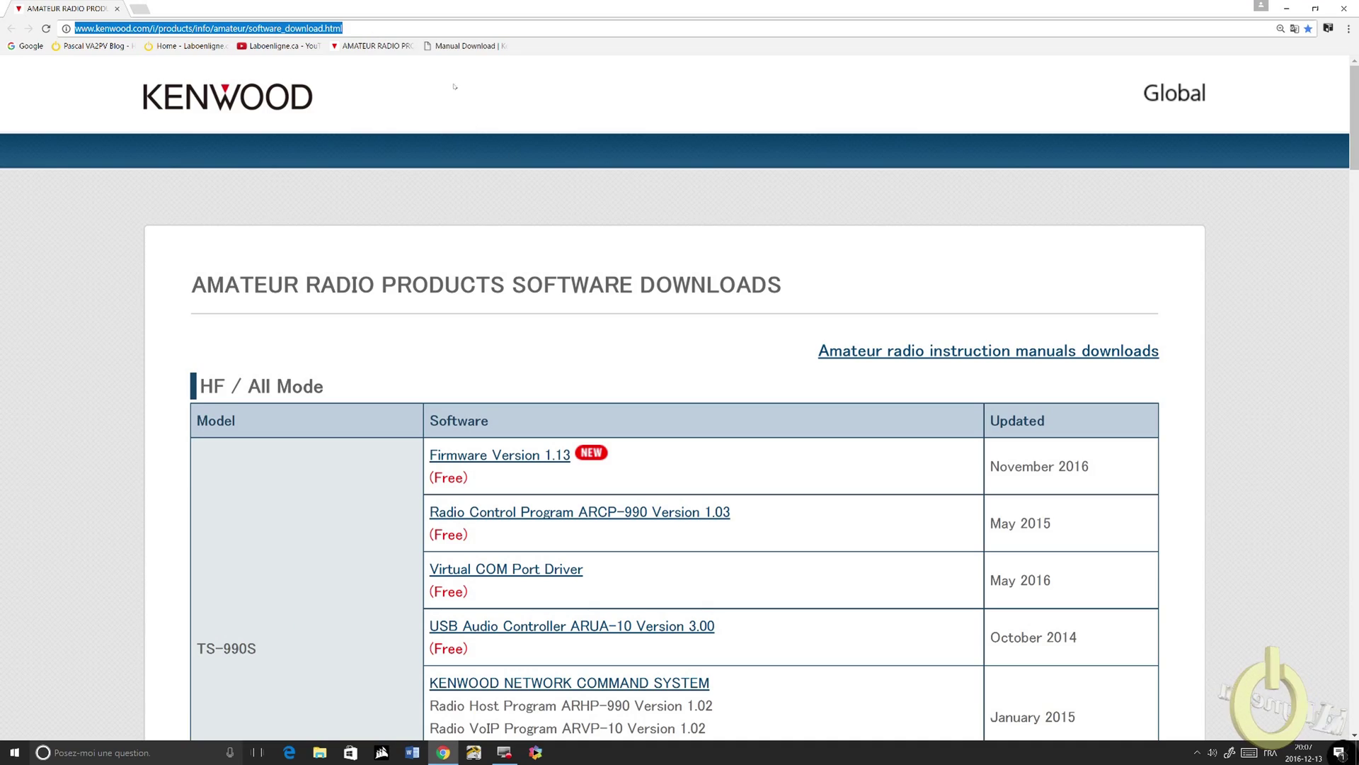
Find TH-D74A / TH-D74E in the Portables table and open its Virtual COM Port Driver page
{"action": "left_click", "coordinate": [439, 29]}
{"action": "scroll", "coordinate": [602, 336], "scroll_direction": "down", "scroll_amount": 20}
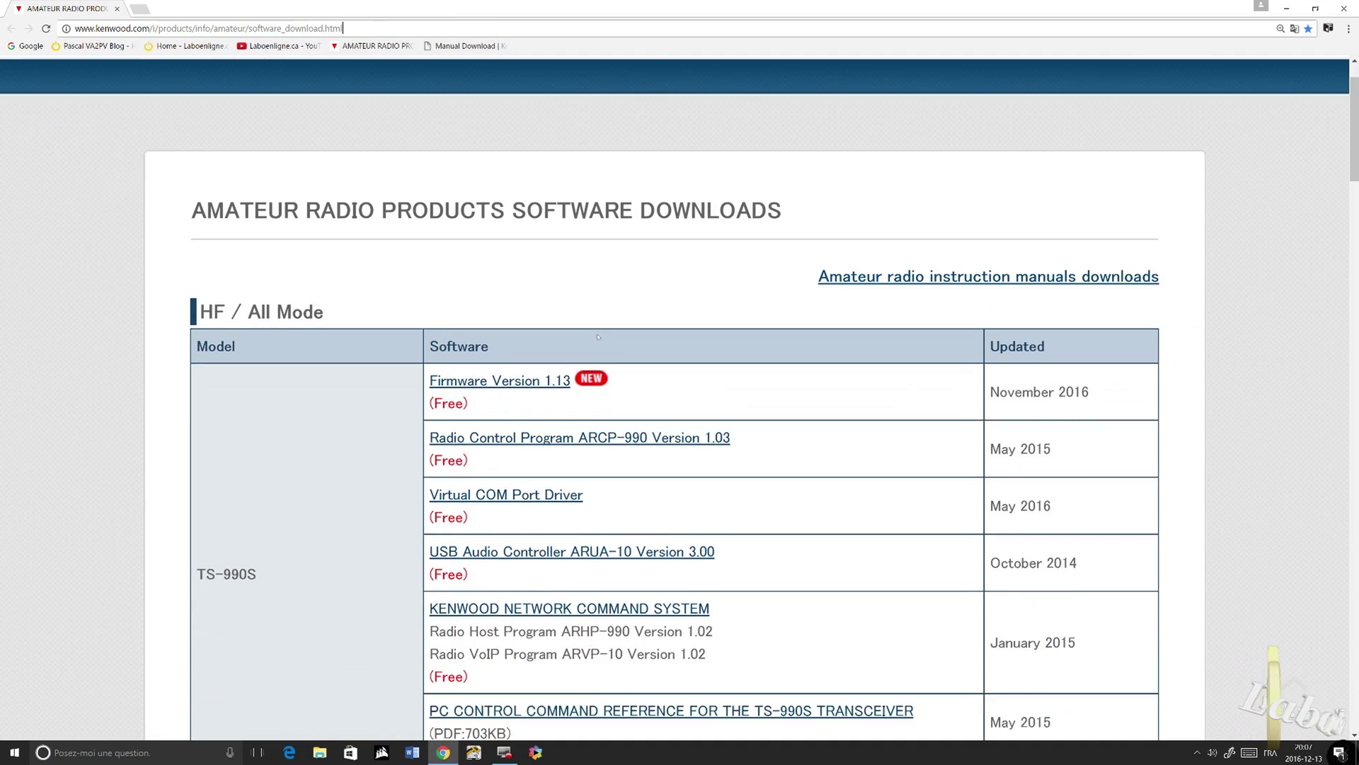
{"action": "scroll", "coordinate": [603, 331], "scroll_direction": "down", "scroll_amount": 19}
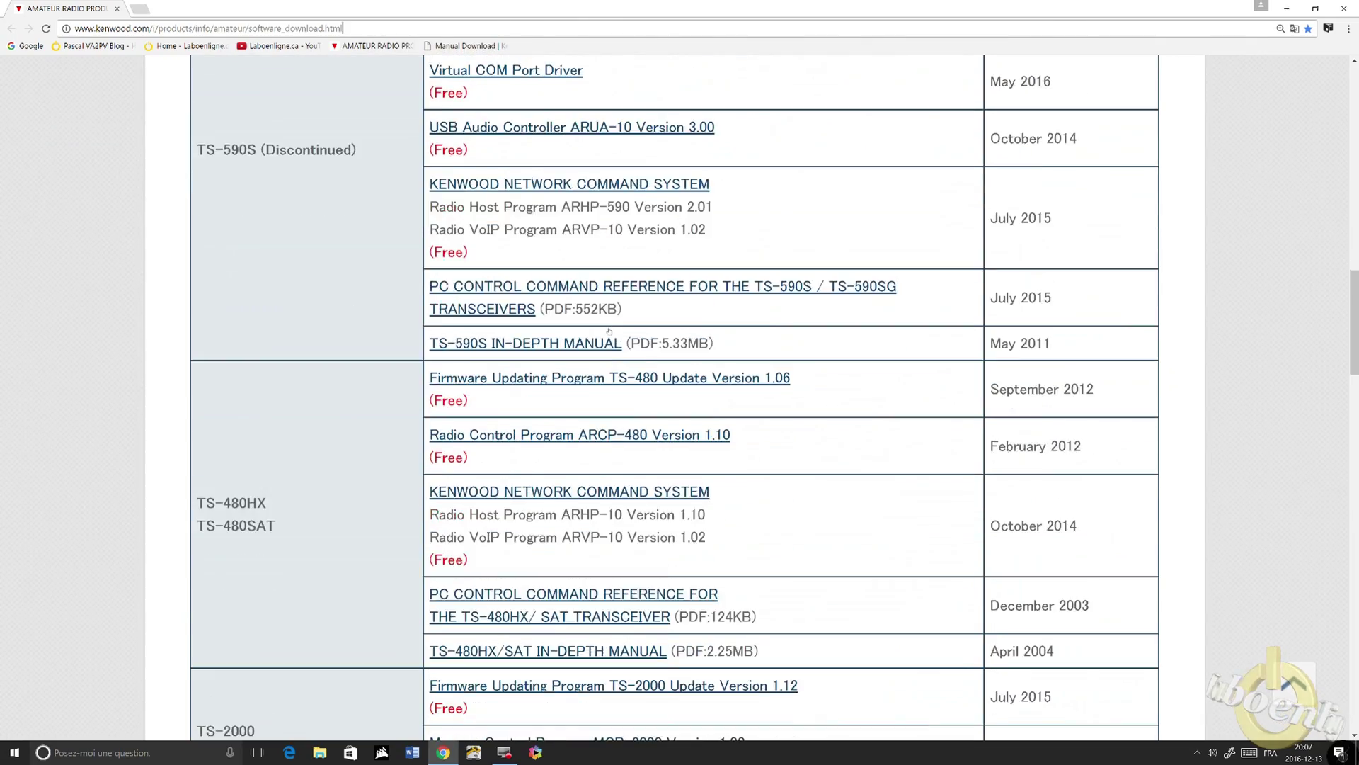
{"action": "scroll", "coordinate": [613, 329], "scroll_direction": "down", "scroll_amount": 5}
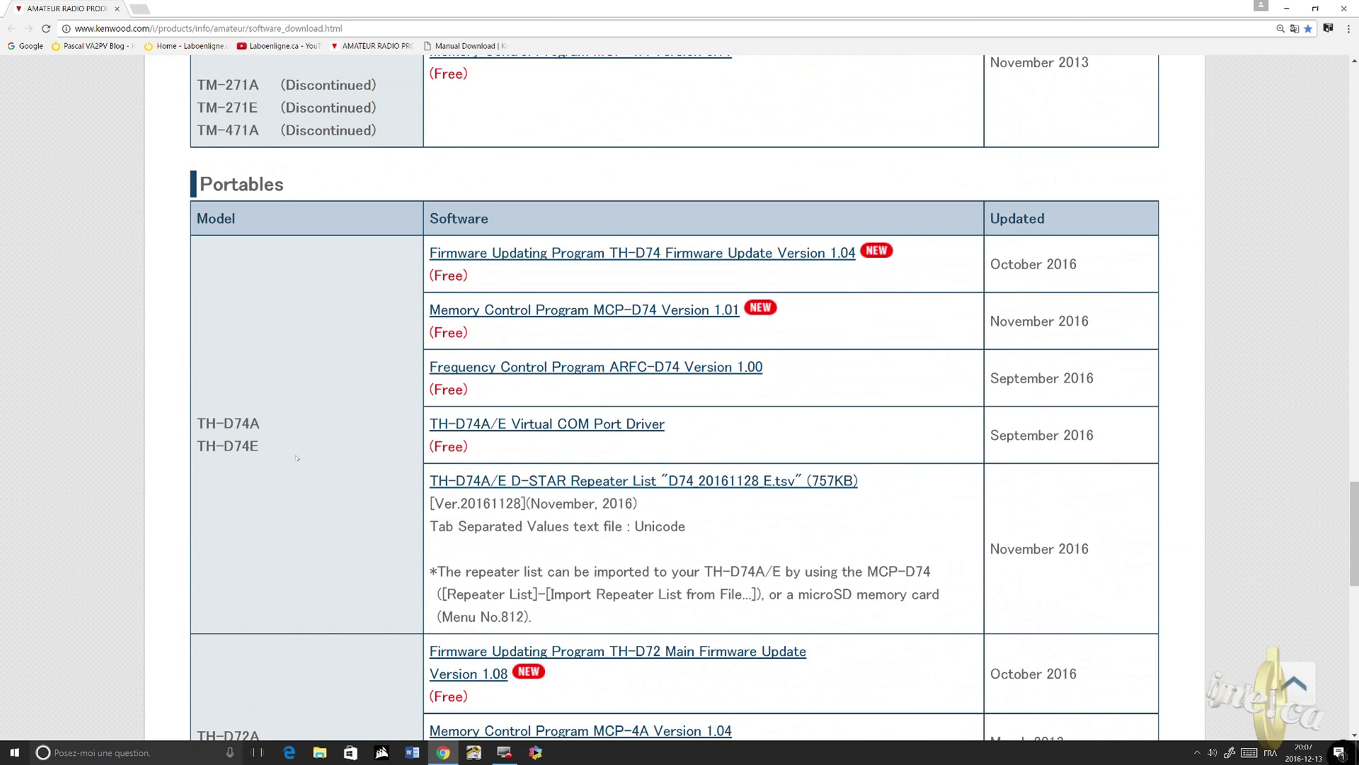
{"action": "left_click_drag", "start_coordinate": [297, 458], "coordinate": [203, 423]}
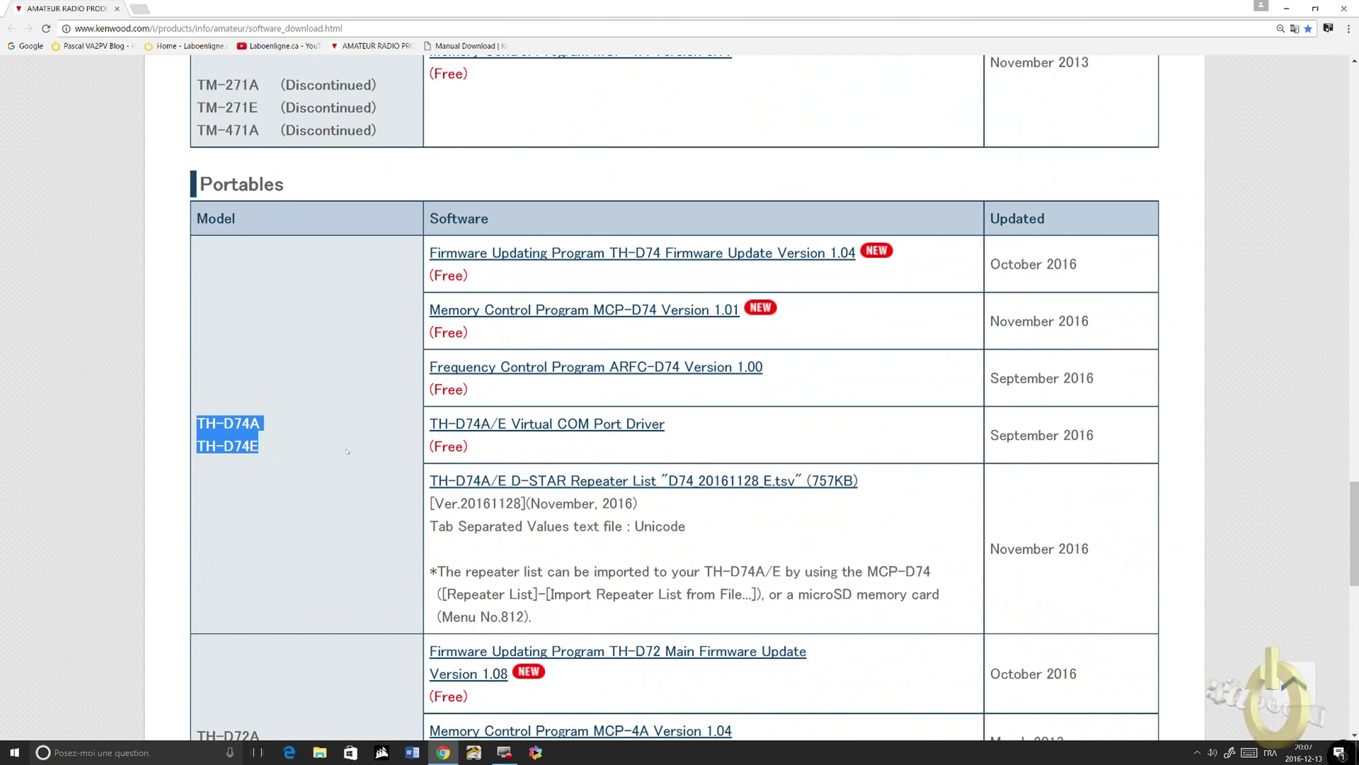
{"action": "left_click", "coordinate": [333, 391]}
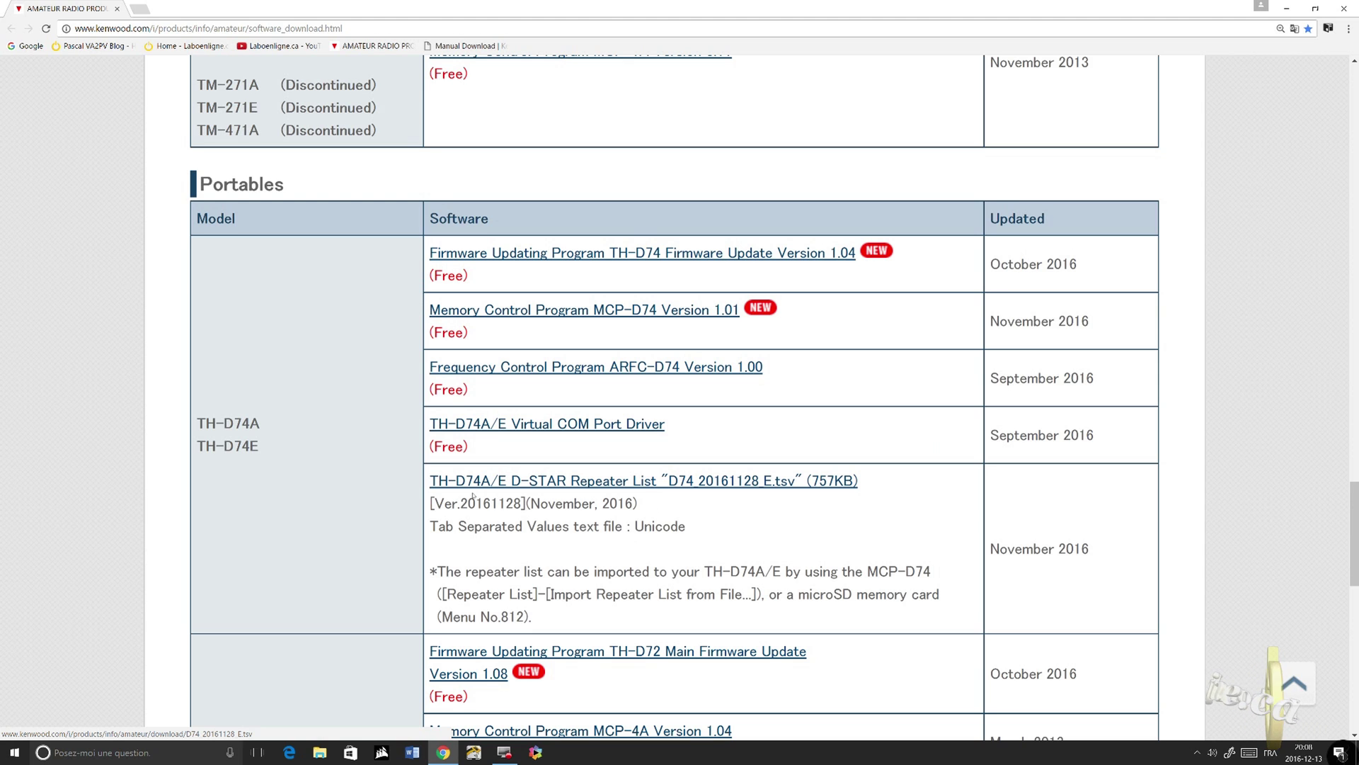
{"action": "left_click", "coordinate": [521, 425]}
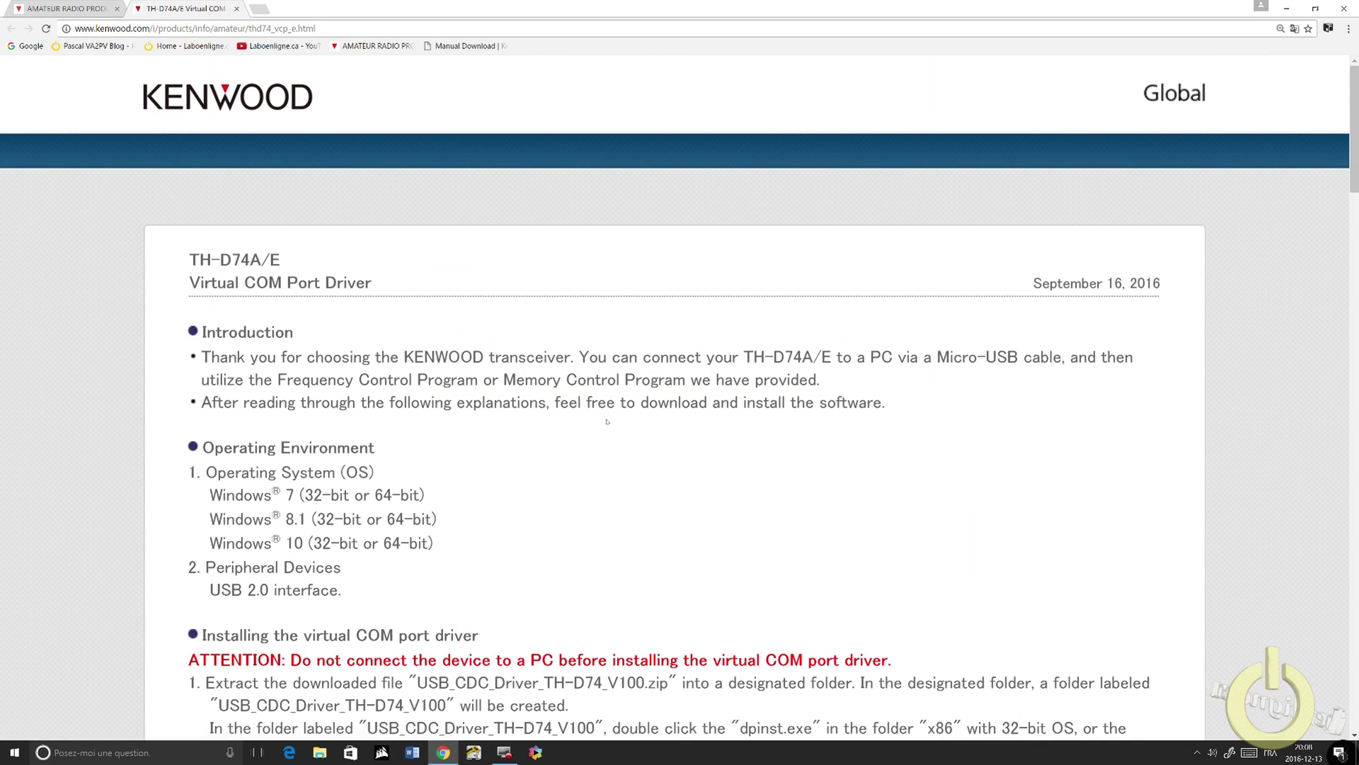
Read the driver instructions, highlighting the warning not to connect the radio first
{"action": "scroll", "coordinate": [593, 414], "scroll_direction": "down", "scroll_amount": 1}
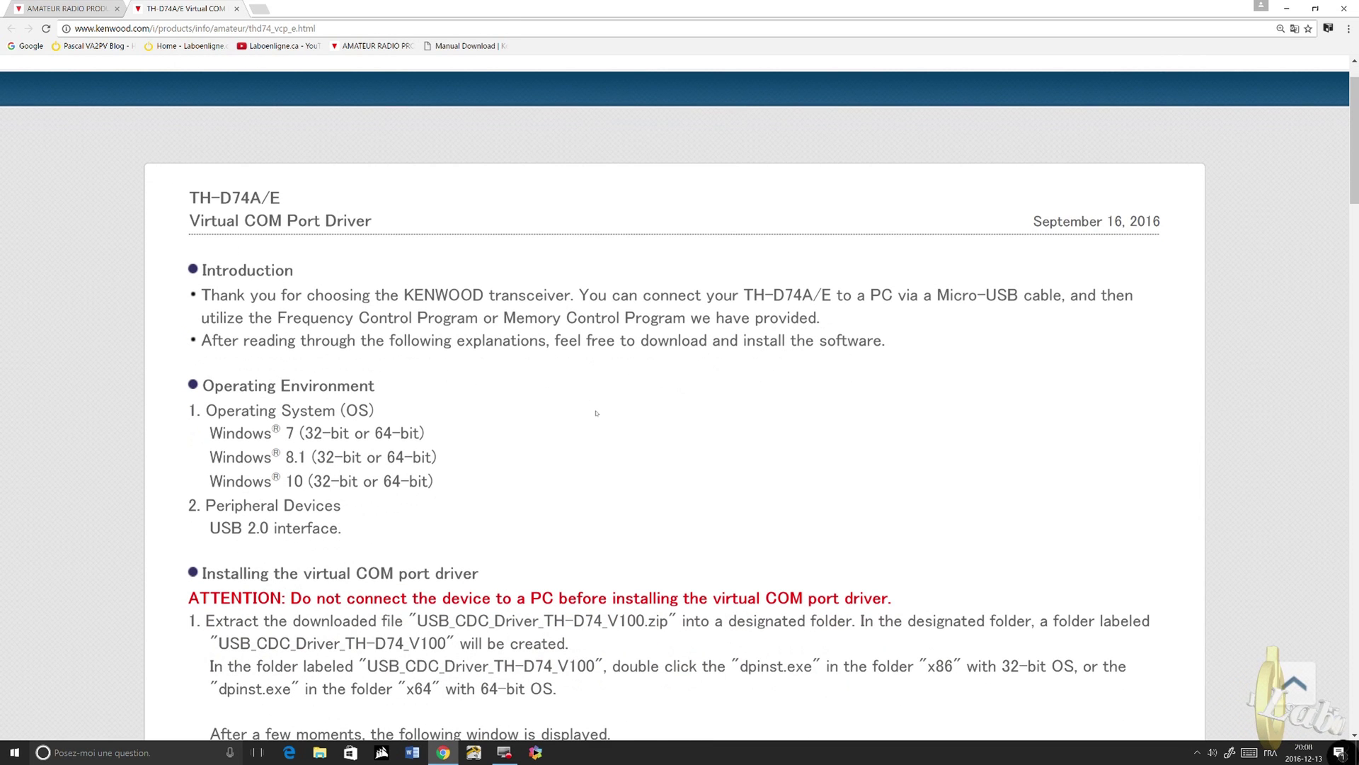
{"action": "scroll", "coordinate": [596, 413], "scroll_direction": "down", "scroll_amount": 4}
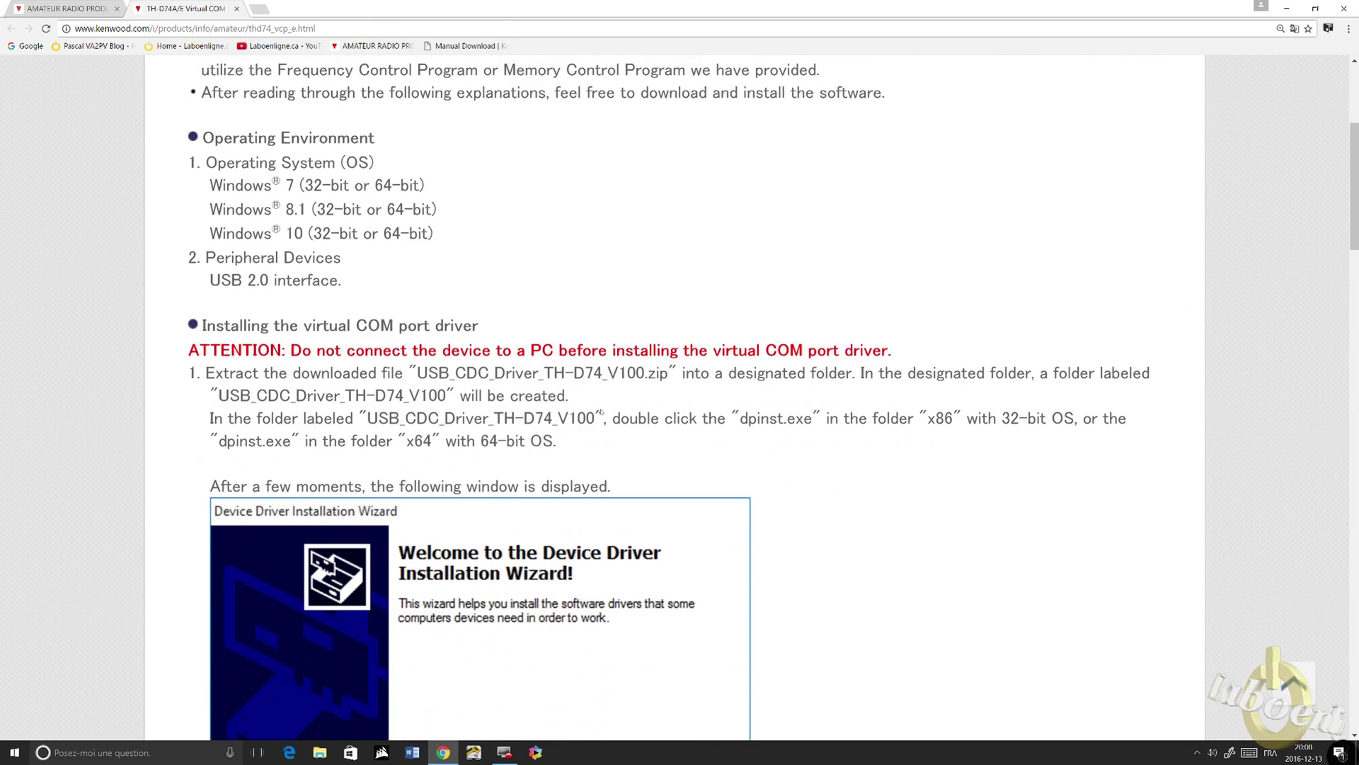
{"action": "scroll", "coordinate": [602, 413], "scroll_direction": "down", "scroll_amount": 1}
{"action": "scroll", "coordinate": [602, 411], "scroll_direction": "down", "scroll_amount": 1}
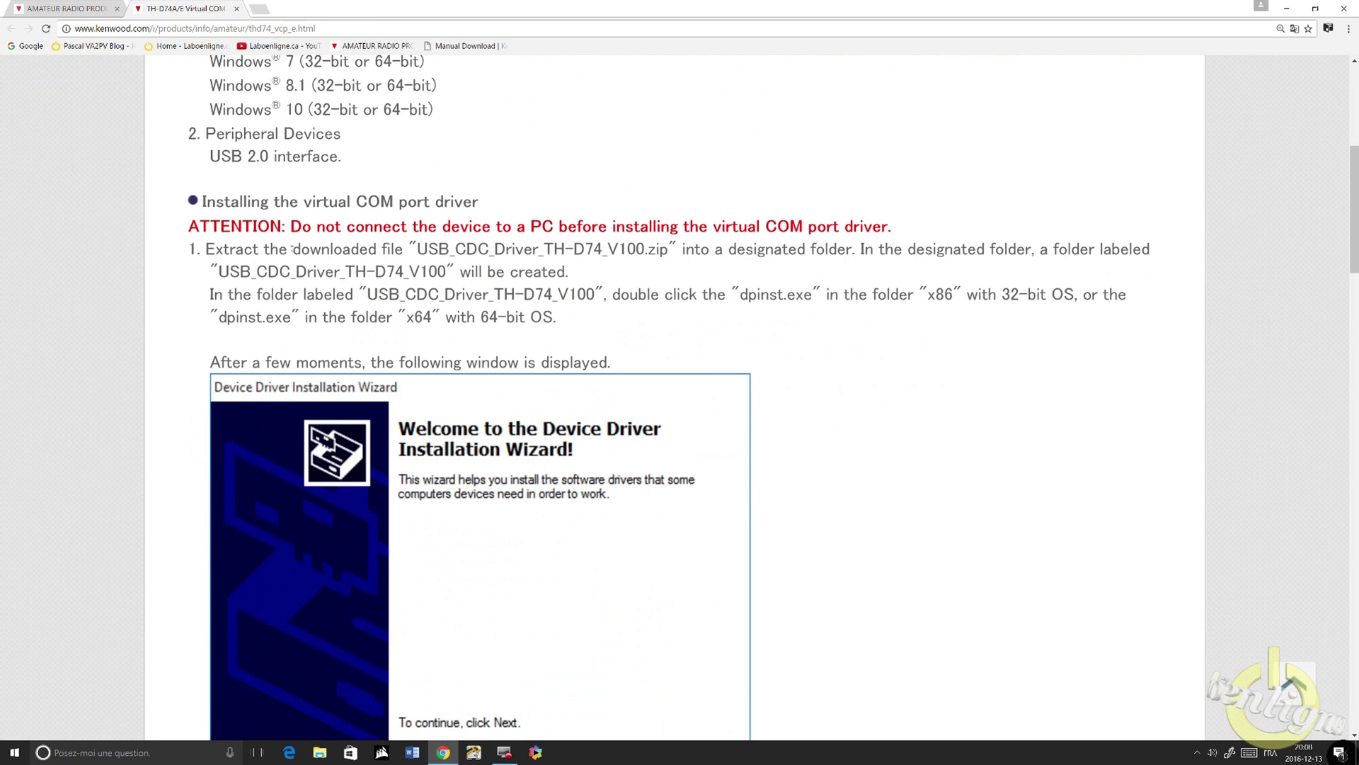
{"action": "left_click_drag", "start_coordinate": [188, 226], "coordinate": [957, 223]}
{"action": "left_click", "coordinate": [932, 238]}
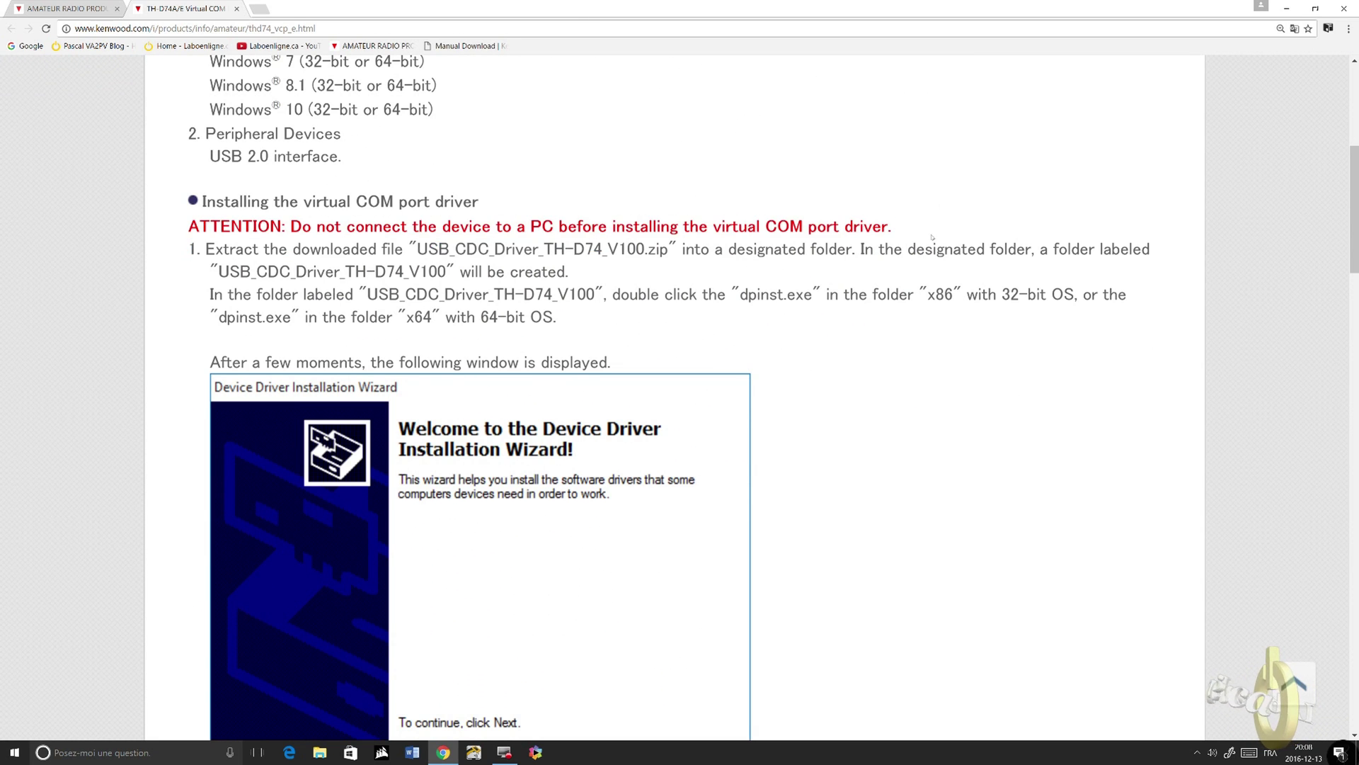
Download USB_CDC_Driver_TH-D74_V100.zip from the bottom of the driver page
{"action": "scroll", "coordinate": [898, 267], "scroll_direction": "down", "scroll_amount": 10}
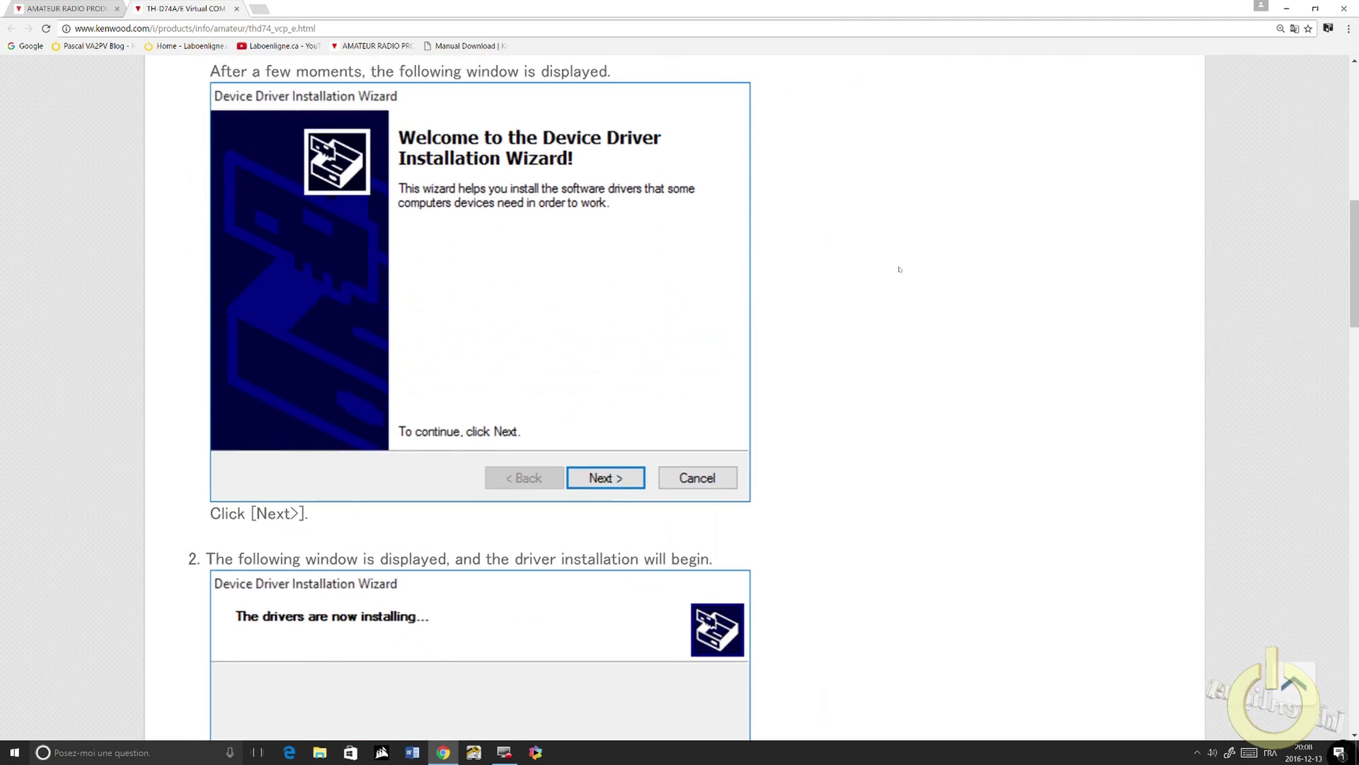
{"action": "scroll", "coordinate": [899, 267], "scroll_direction": "down", "scroll_amount": 20}
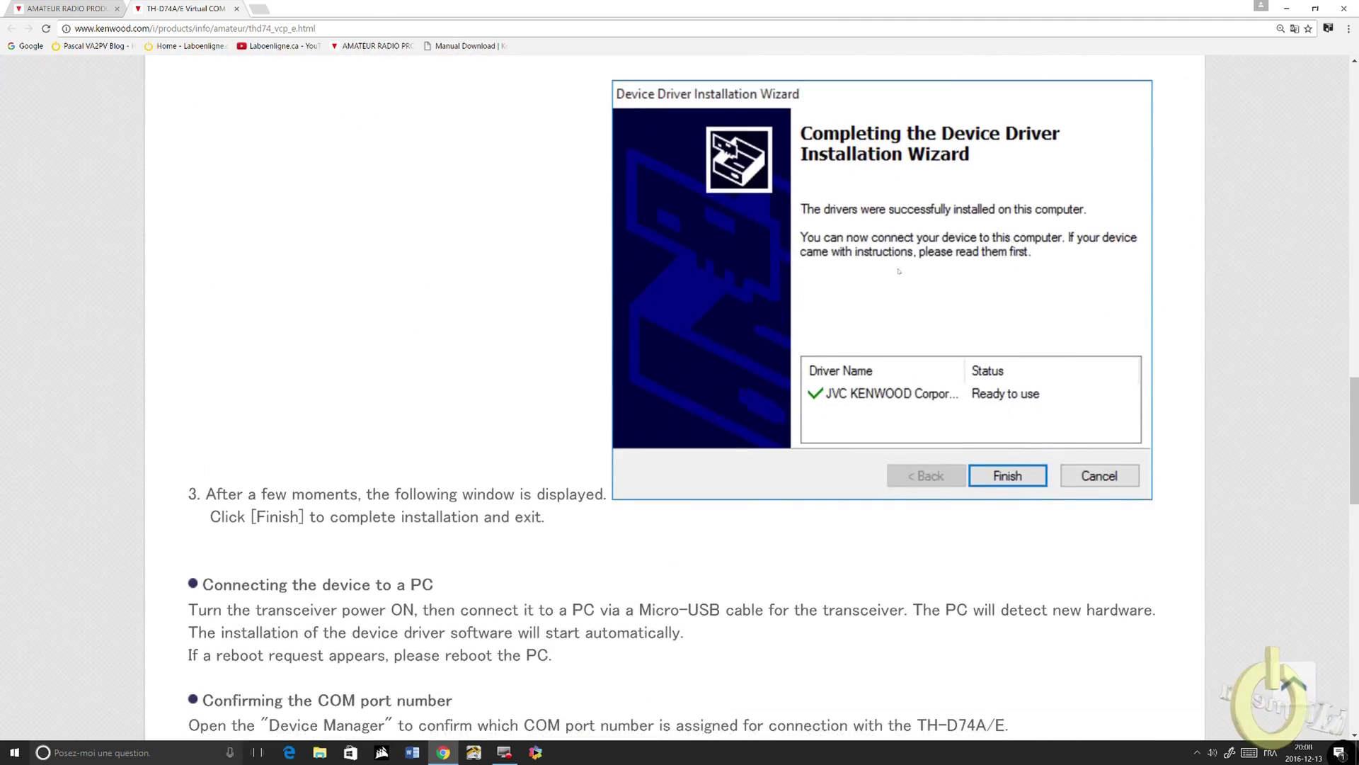
{"action": "scroll", "coordinate": [899, 271], "scroll_direction": "down", "scroll_amount": 4}
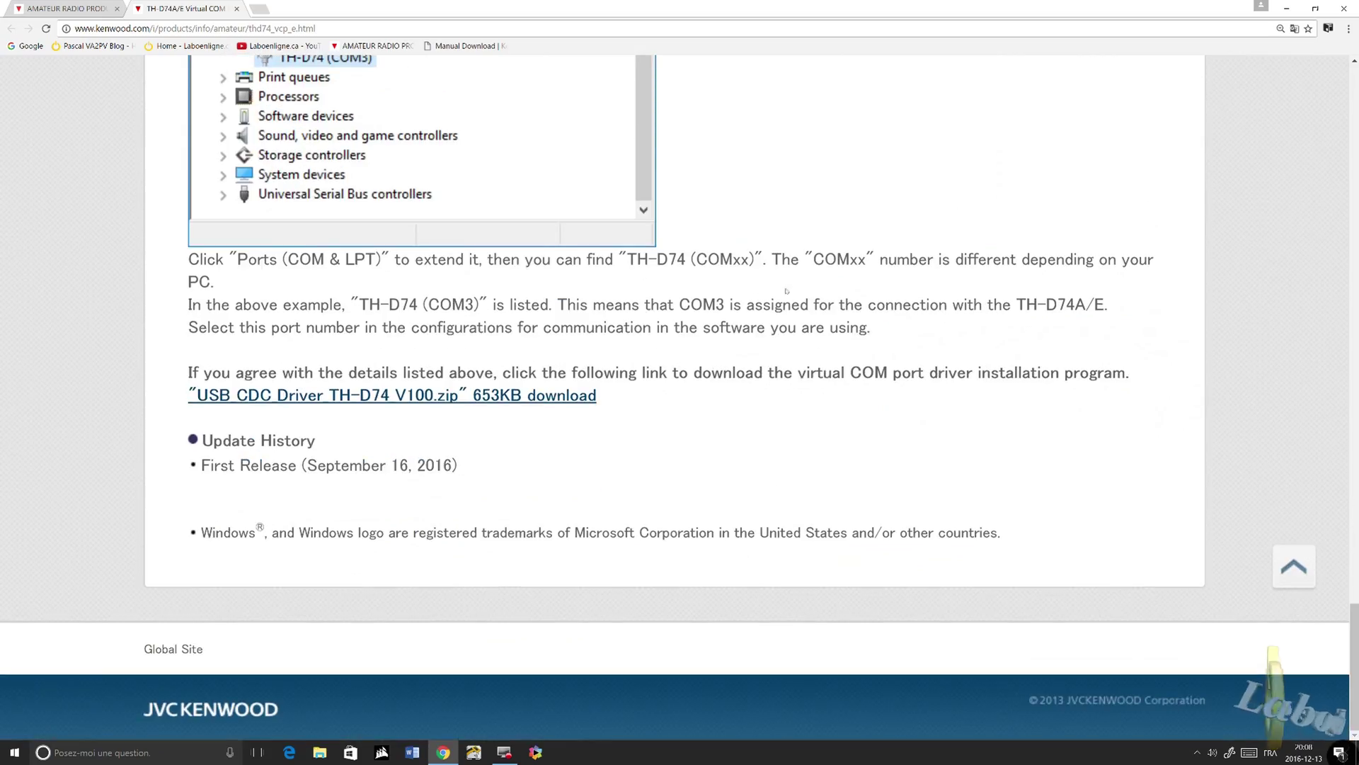
{"action": "left_click", "coordinate": [343, 398]}
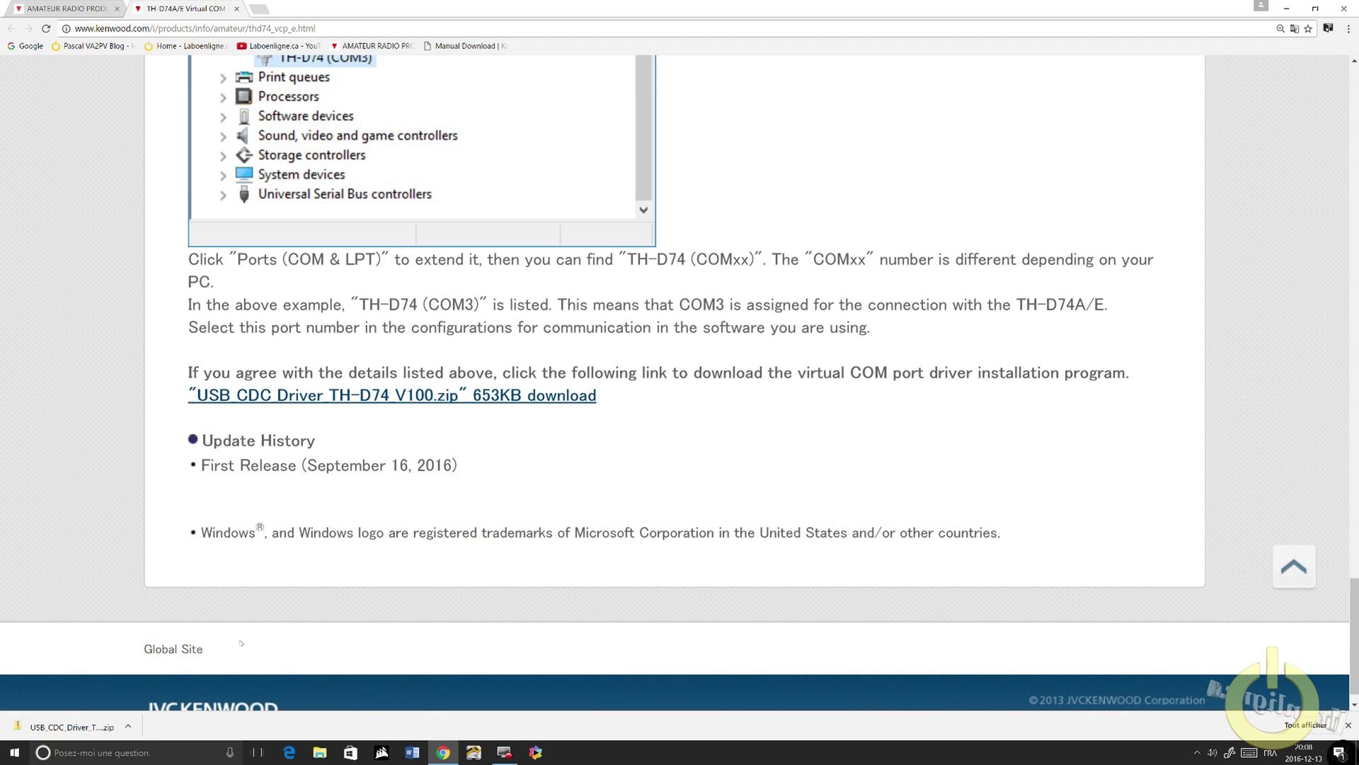
Extract the driver zip to D:\Download\USB_CDC_Driver_TH-D74_V100 with Extraire tout
{"action": "left_click", "coordinate": [84, 728]}
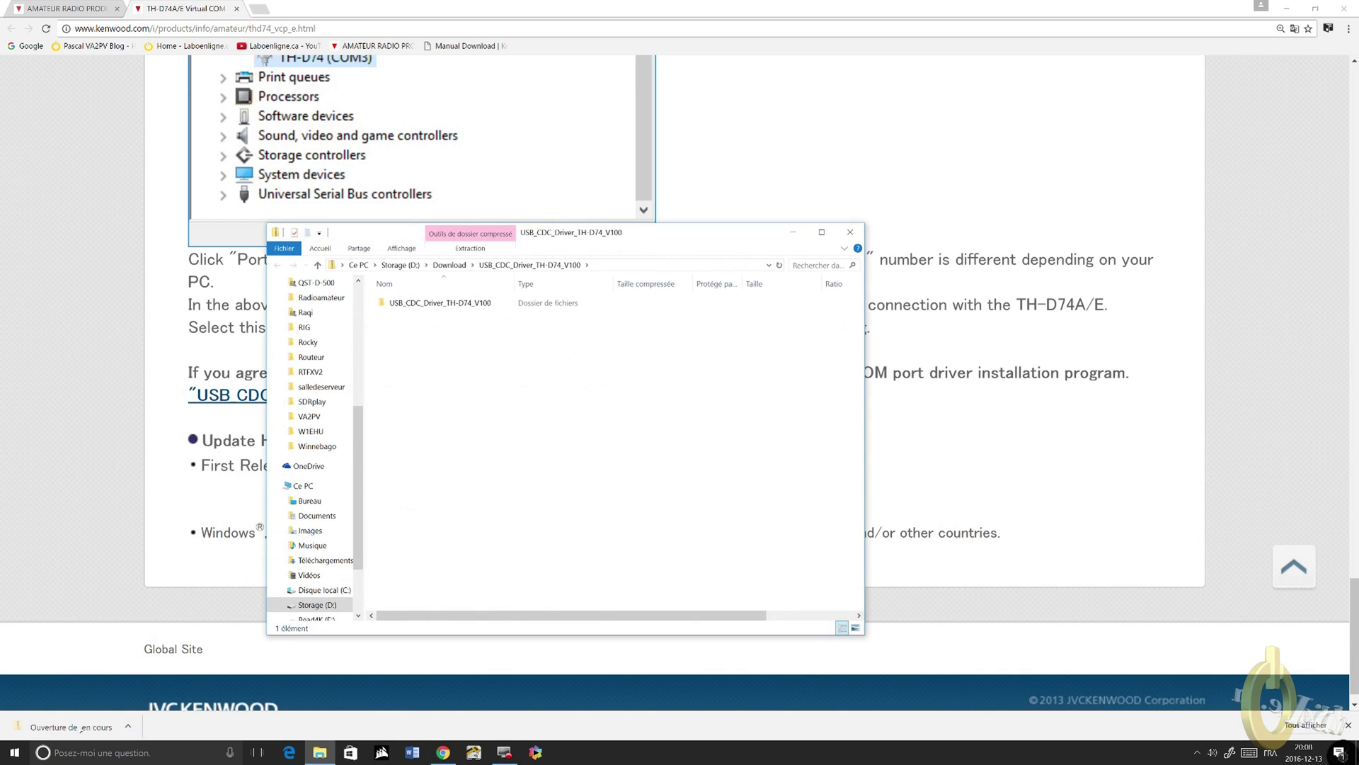
{"action": "left_click", "coordinate": [471, 248]}
{"action": "left_click", "coordinate": [607, 278]}
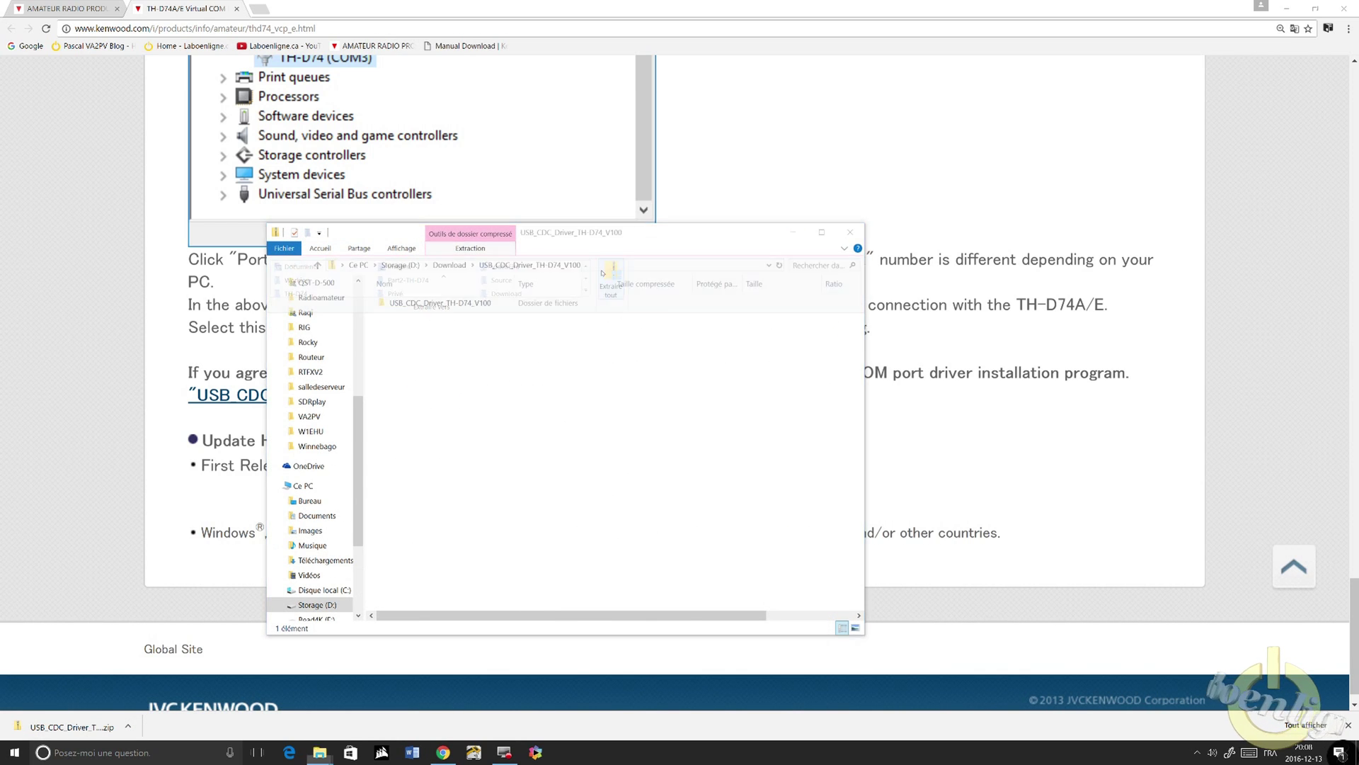
{"action": "left_click", "coordinate": [781, 505]}
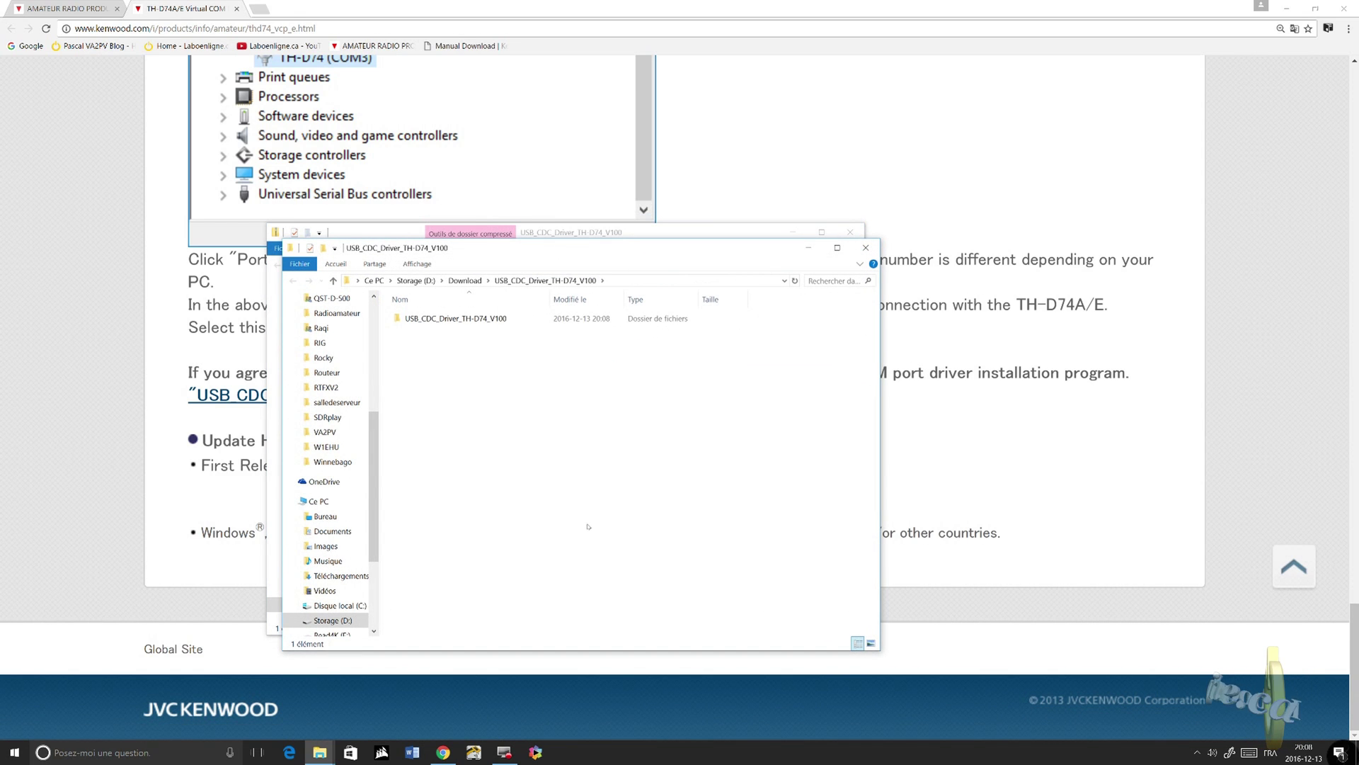
Open the extracted folder's x64 subfolder and select the dpinst installer
{"action": "double_click", "coordinate": [474, 319]}
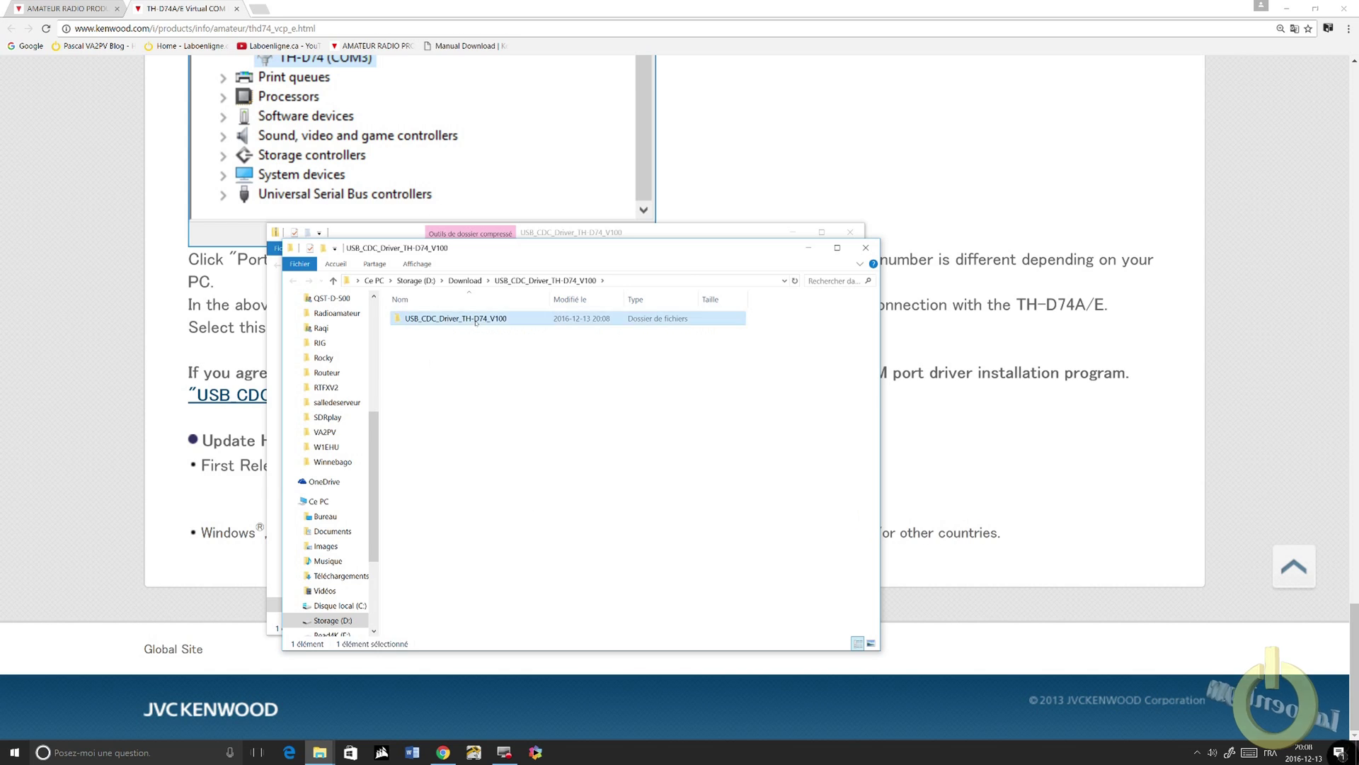
{"action": "double_click", "coordinate": [411, 318]}
{"action": "left_click", "coordinate": [422, 320]}
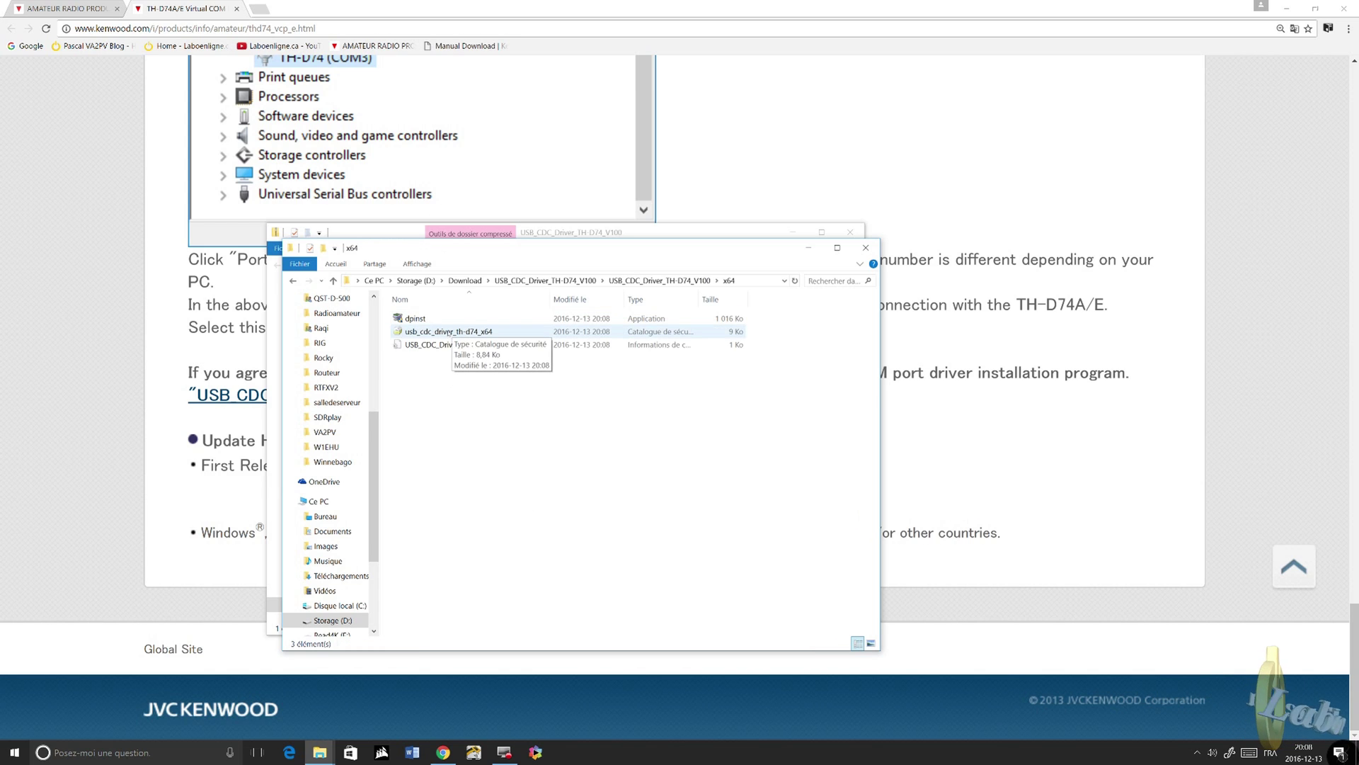
{"action": "left_click", "coordinate": [436, 320]}
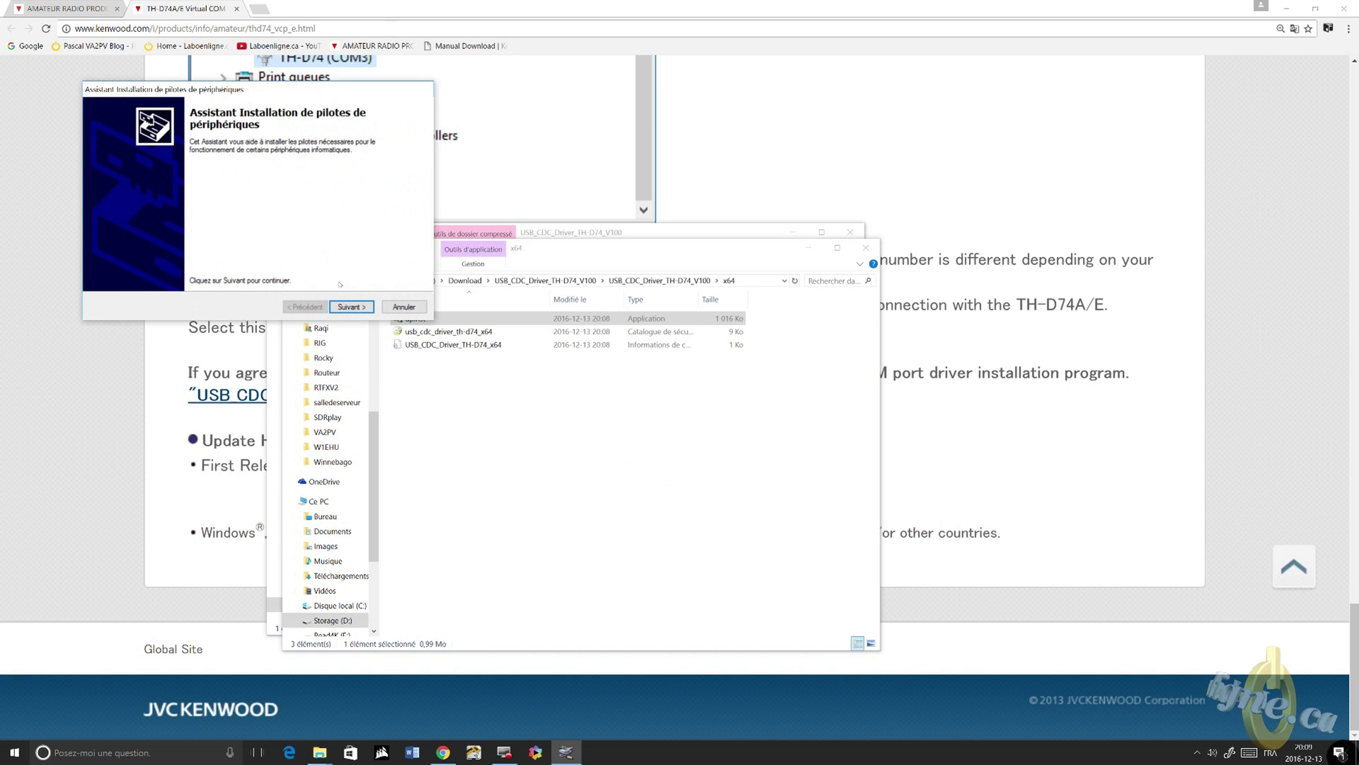
Install the JVC KENWOOD virtual COM port driver through the wizard, allowing the security prompt
{"action": "left_click", "coordinate": [360, 308]}
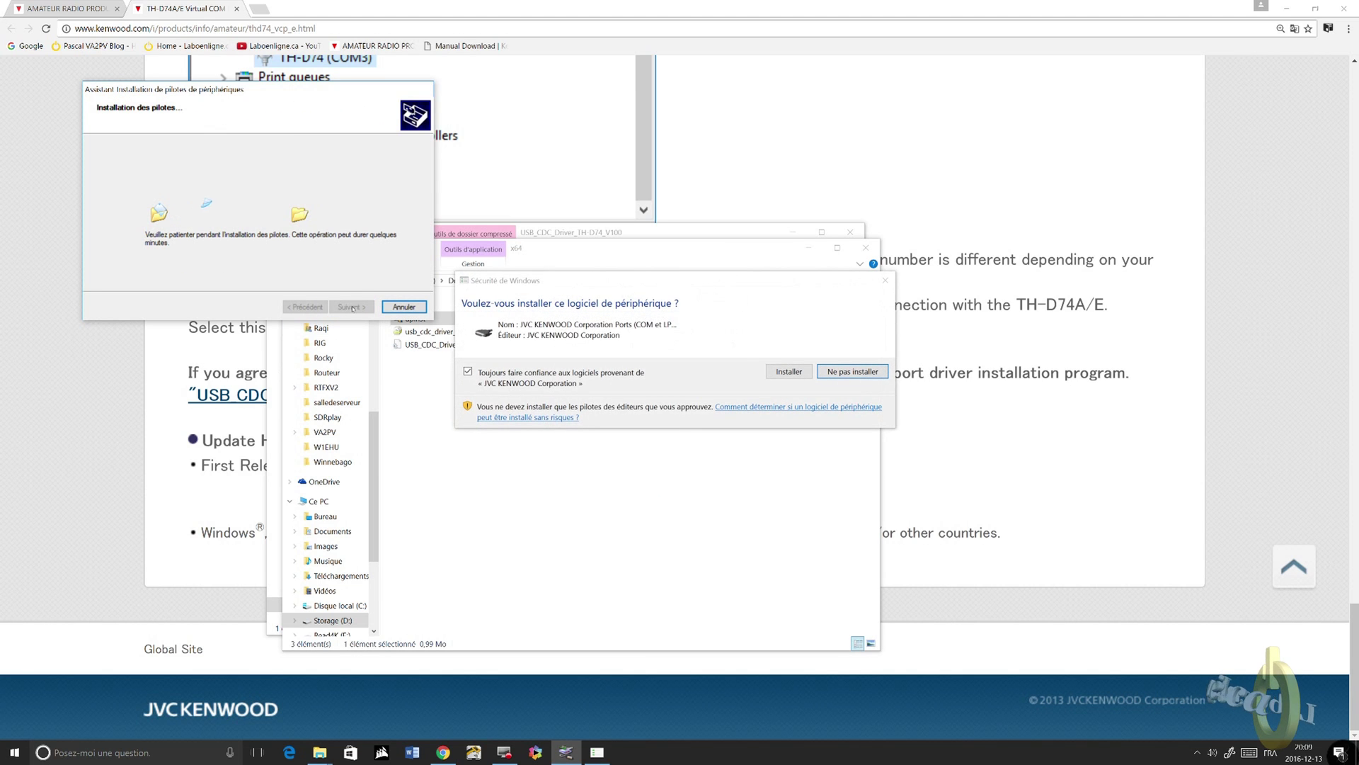
{"action": "left_click", "coordinate": [788, 371]}
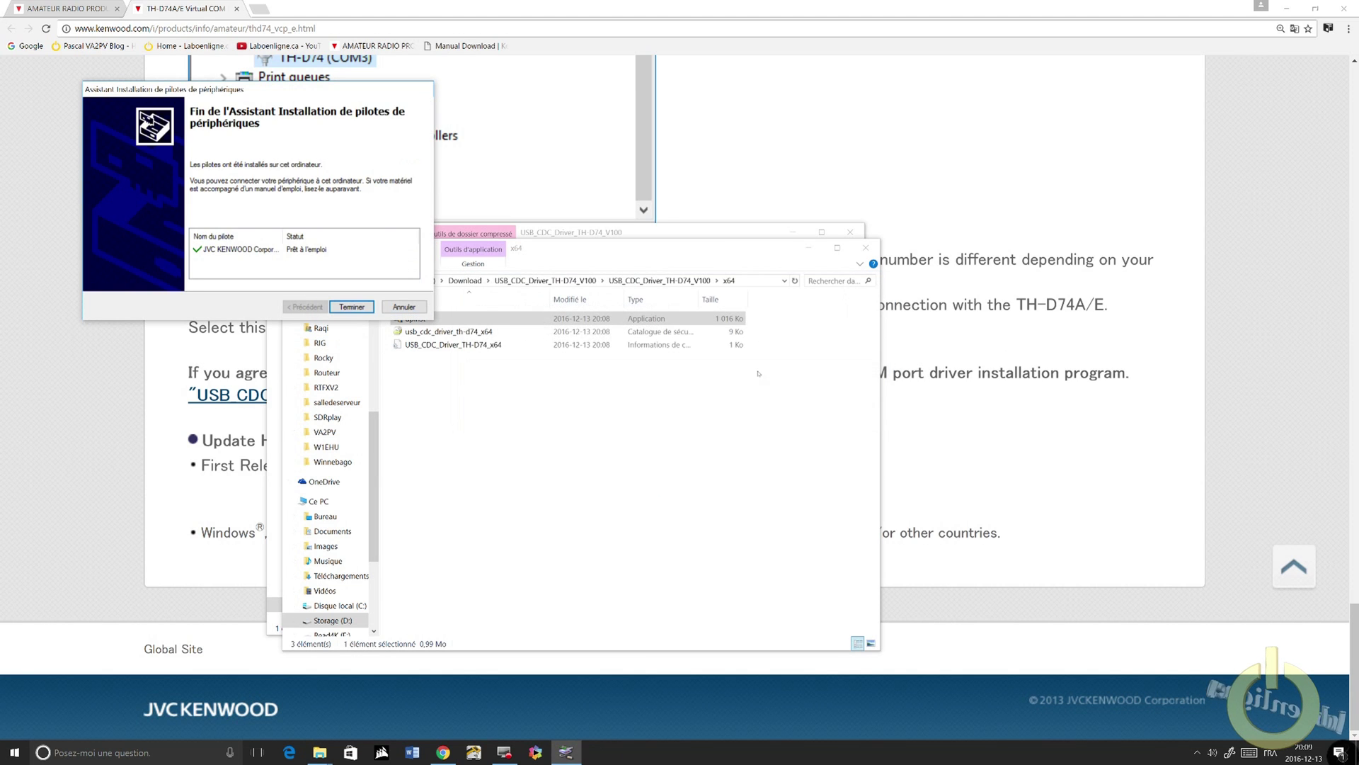
{"action": "left_click", "coordinate": [361, 308]}
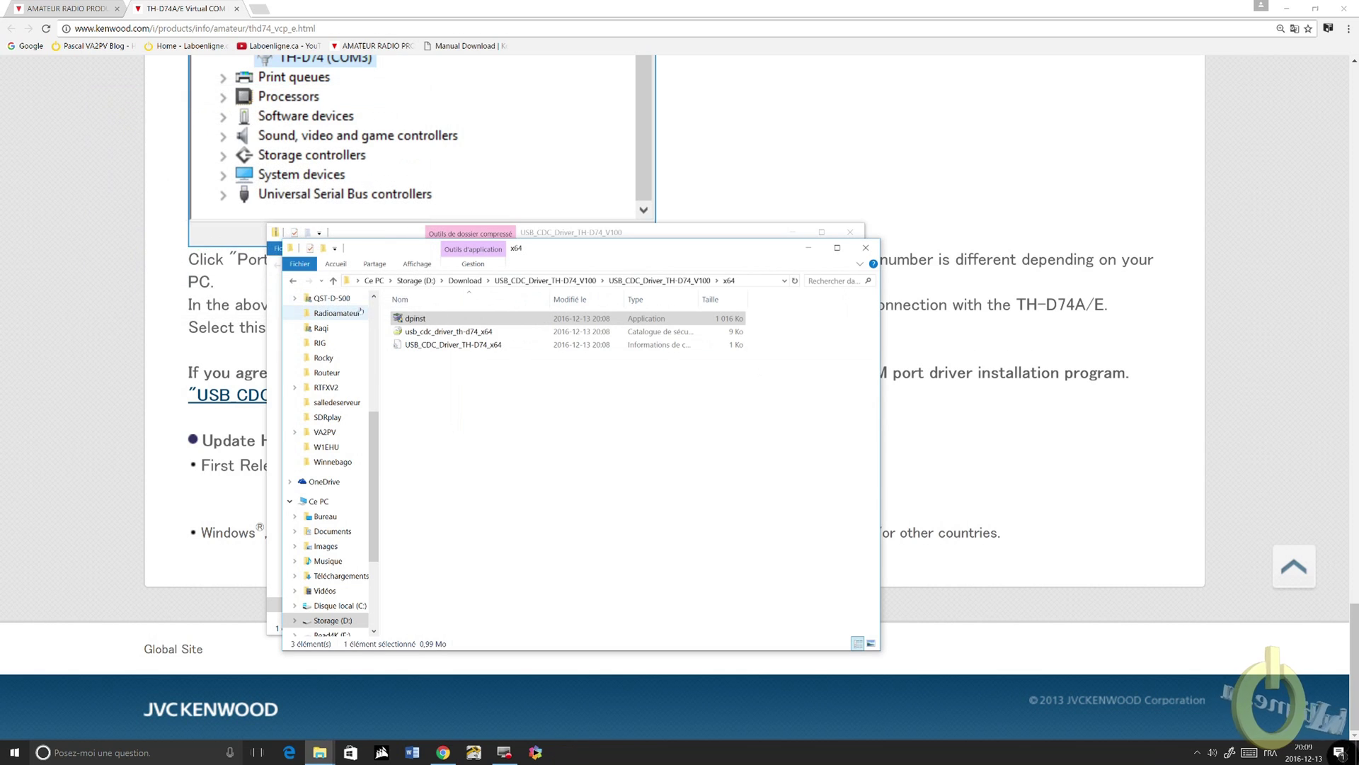
Close the x64 folder and compressed driver folder windows
{"action": "left_click", "coordinate": [643, 422]}
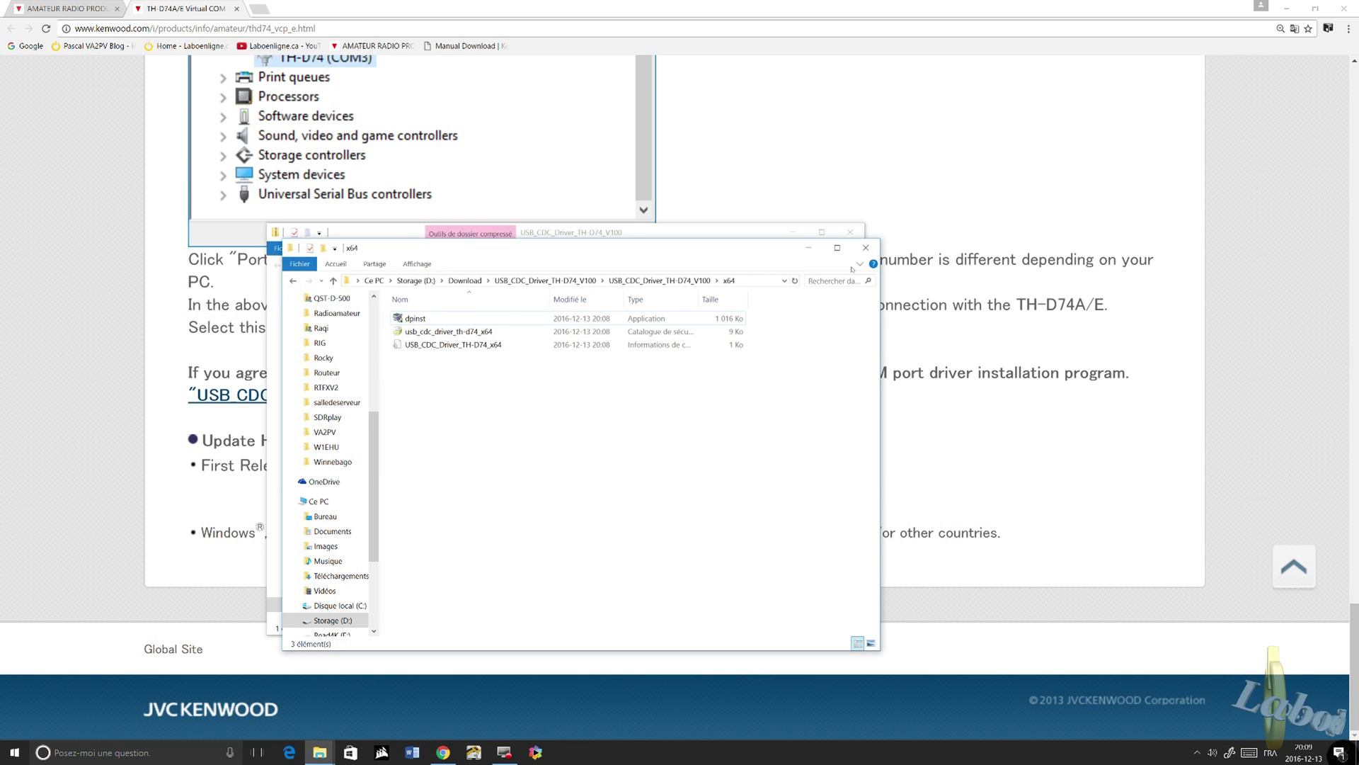
{"action": "left_click", "coordinate": [865, 248]}
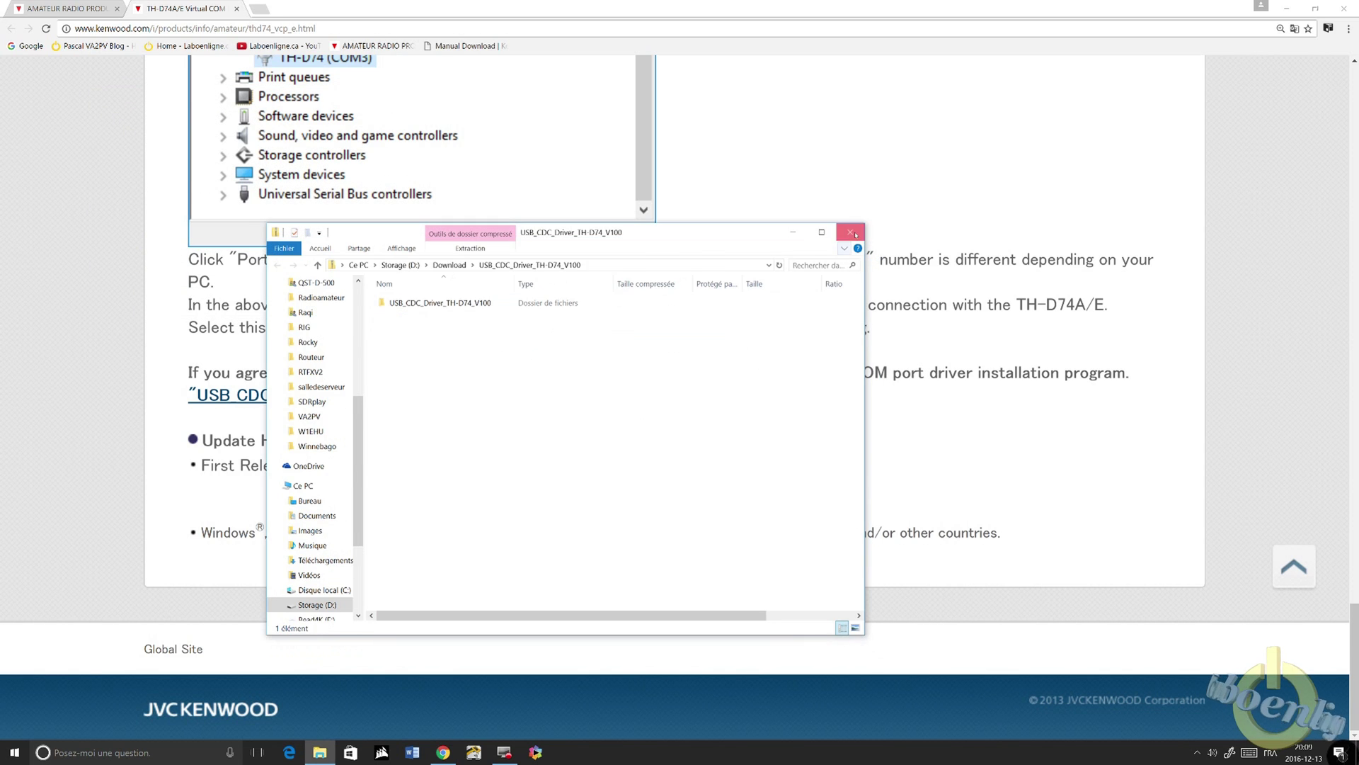
{"action": "left_click", "coordinate": [851, 232]}
{"action": "scroll", "coordinate": [705, 407], "scroll_direction": "up", "scroll_amount": 20}
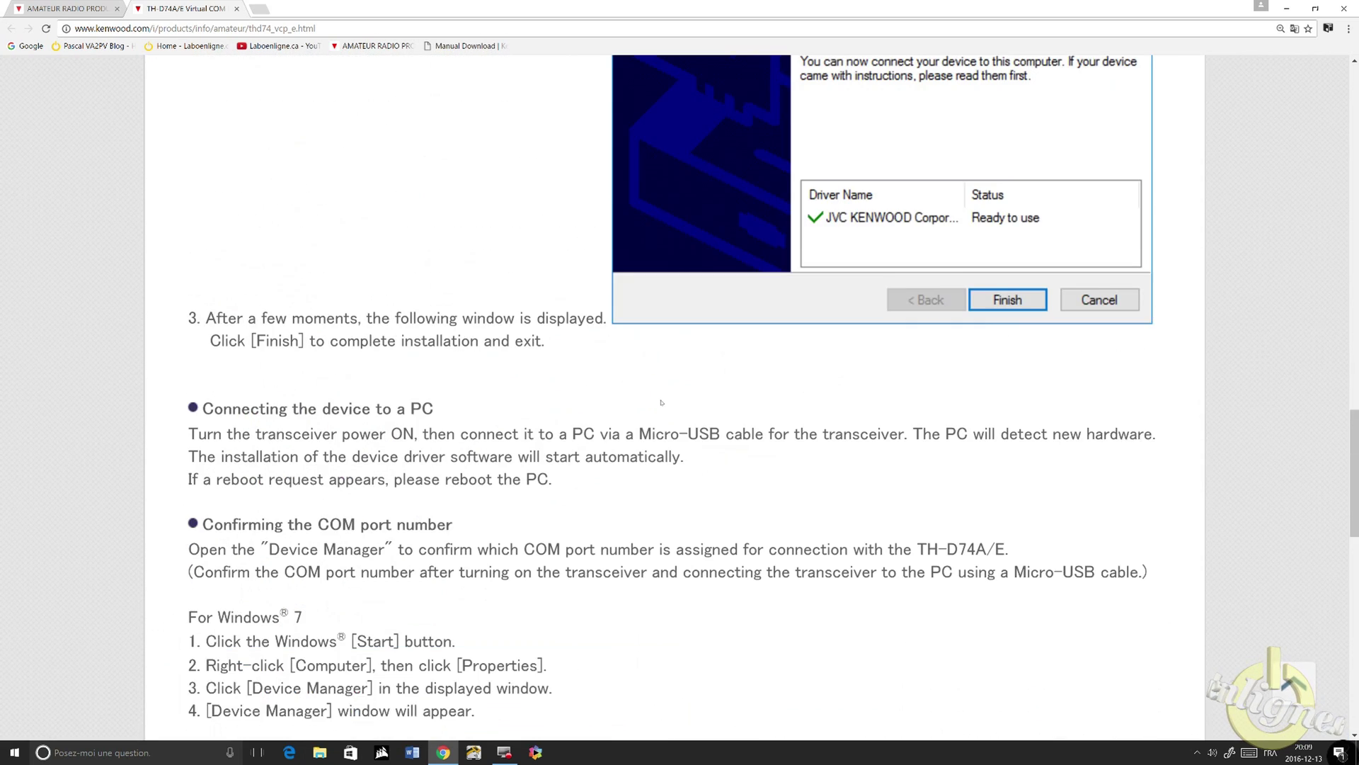
Close the driver tab and open the TH-D74 firmware update page, scrolling to the TH-D74_V104E.zip download
{"action": "scroll", "coordinate": [666, 391], "scroll_direction": "up", "scroll_amount": 8}
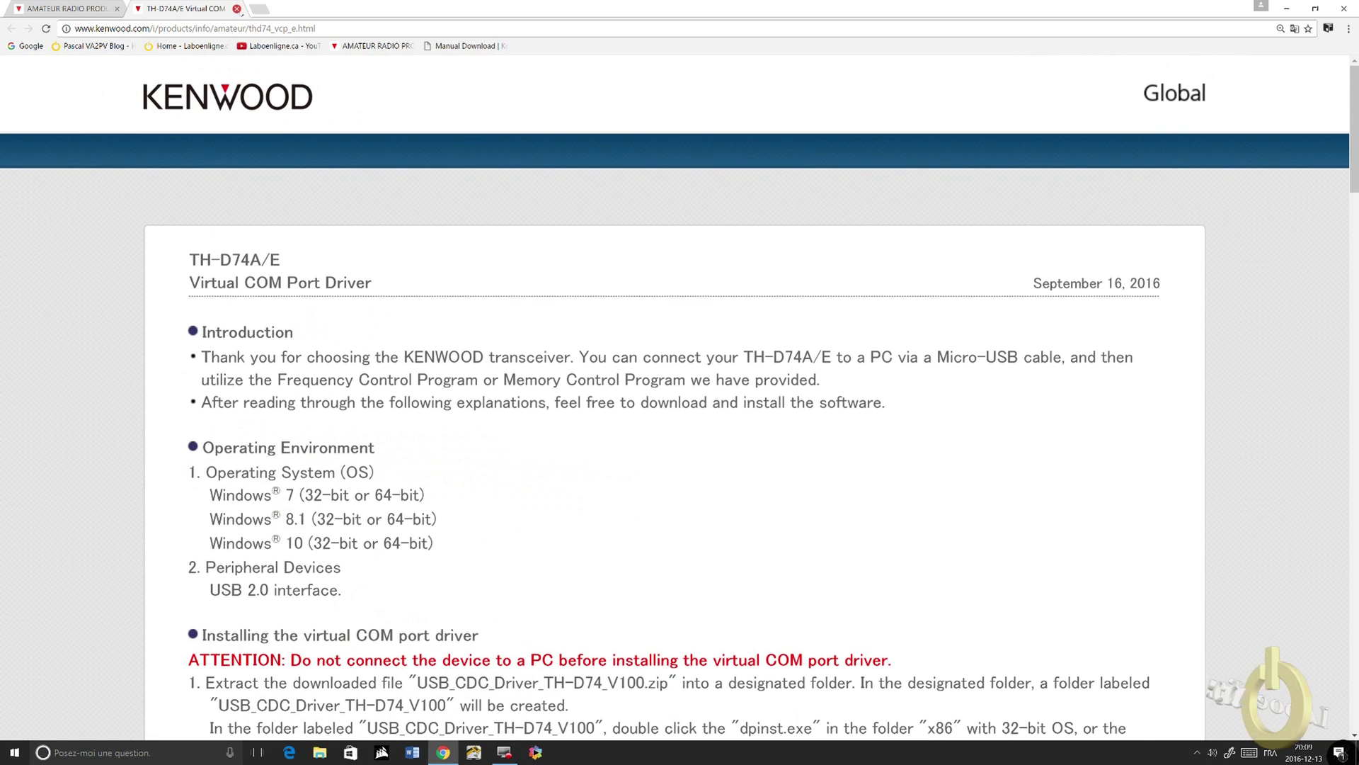
{"action": "left_click", "coordinate": [237, 9]}
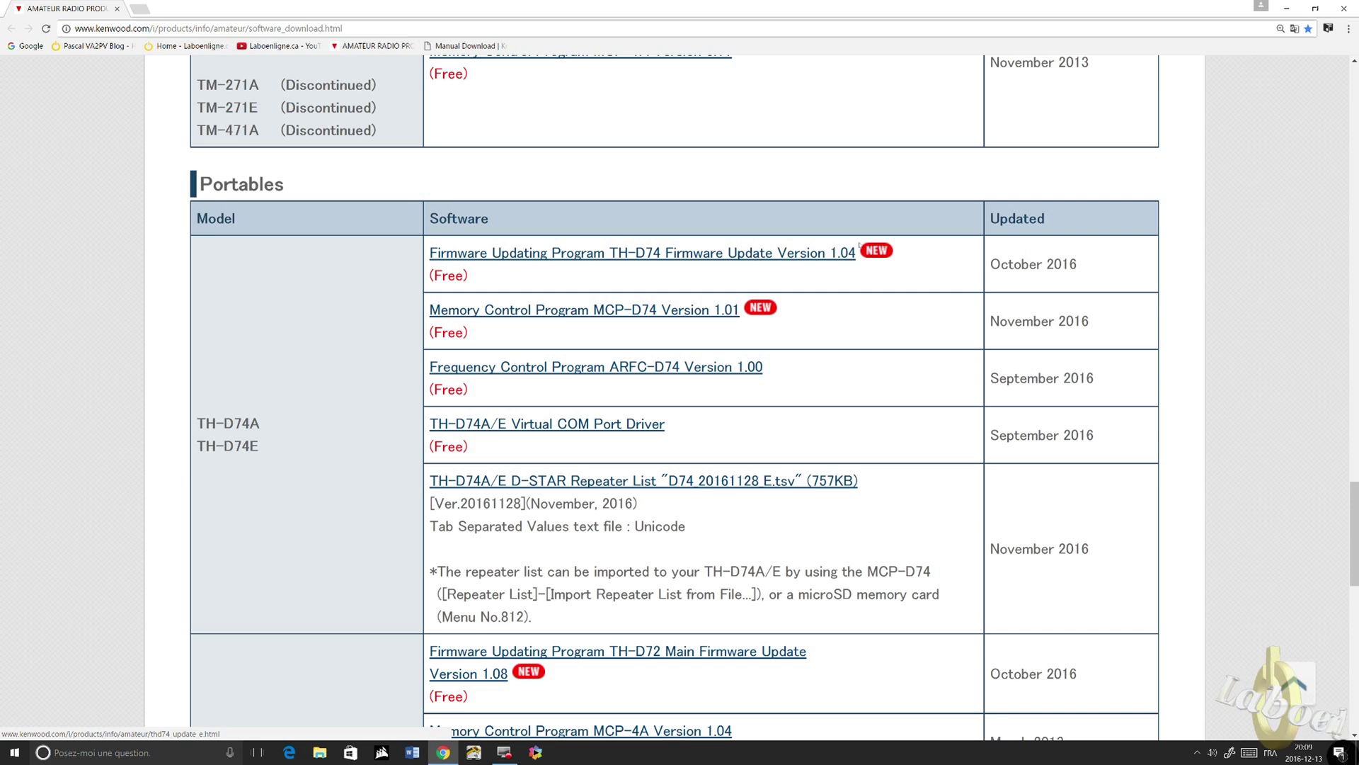
{"action": "left_click", "coordinate": [634, 256]}
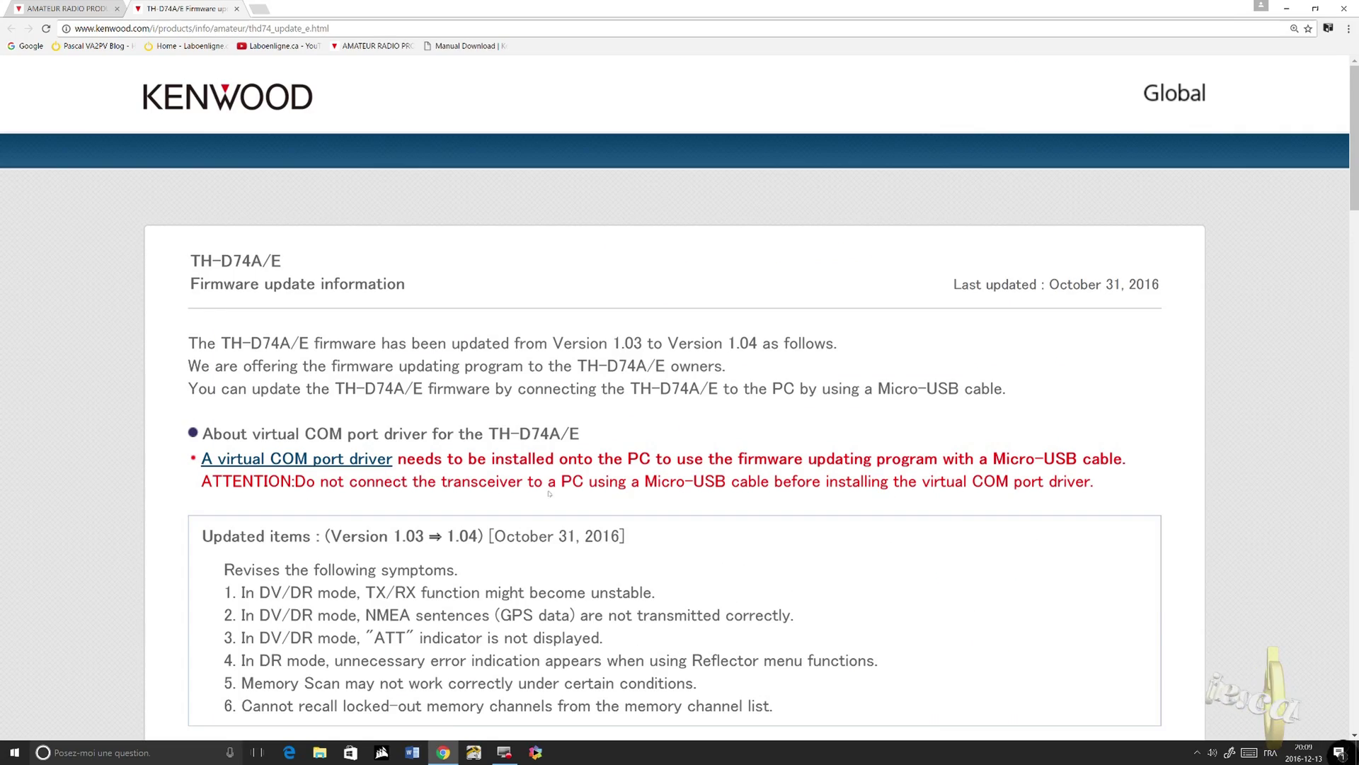
{"action": "scroll", "coordinate": [637, 495], "scroll_direction": "down", "scroll_amount": 10}
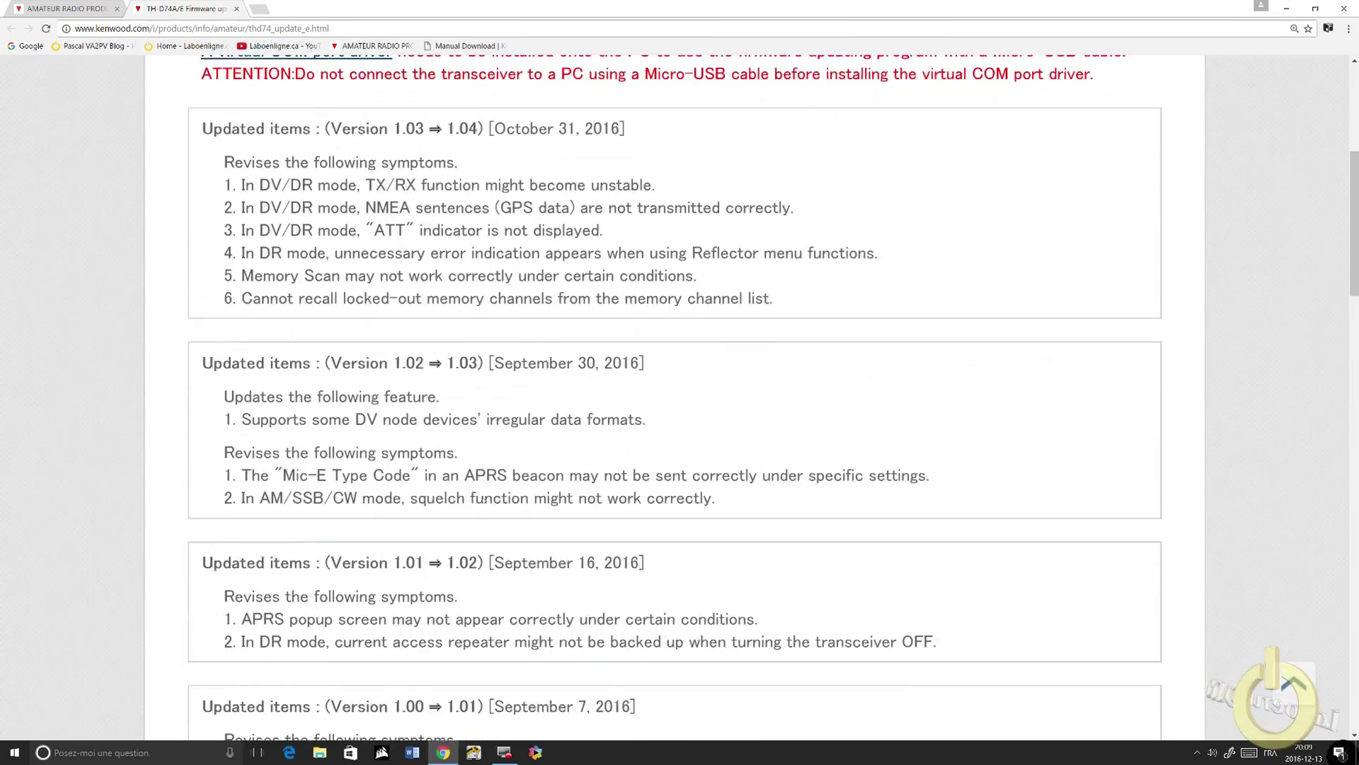
{"action": "scroll", "coordinate": [485, 497], "scroll_direction": "down", "scroll_amount": 9}
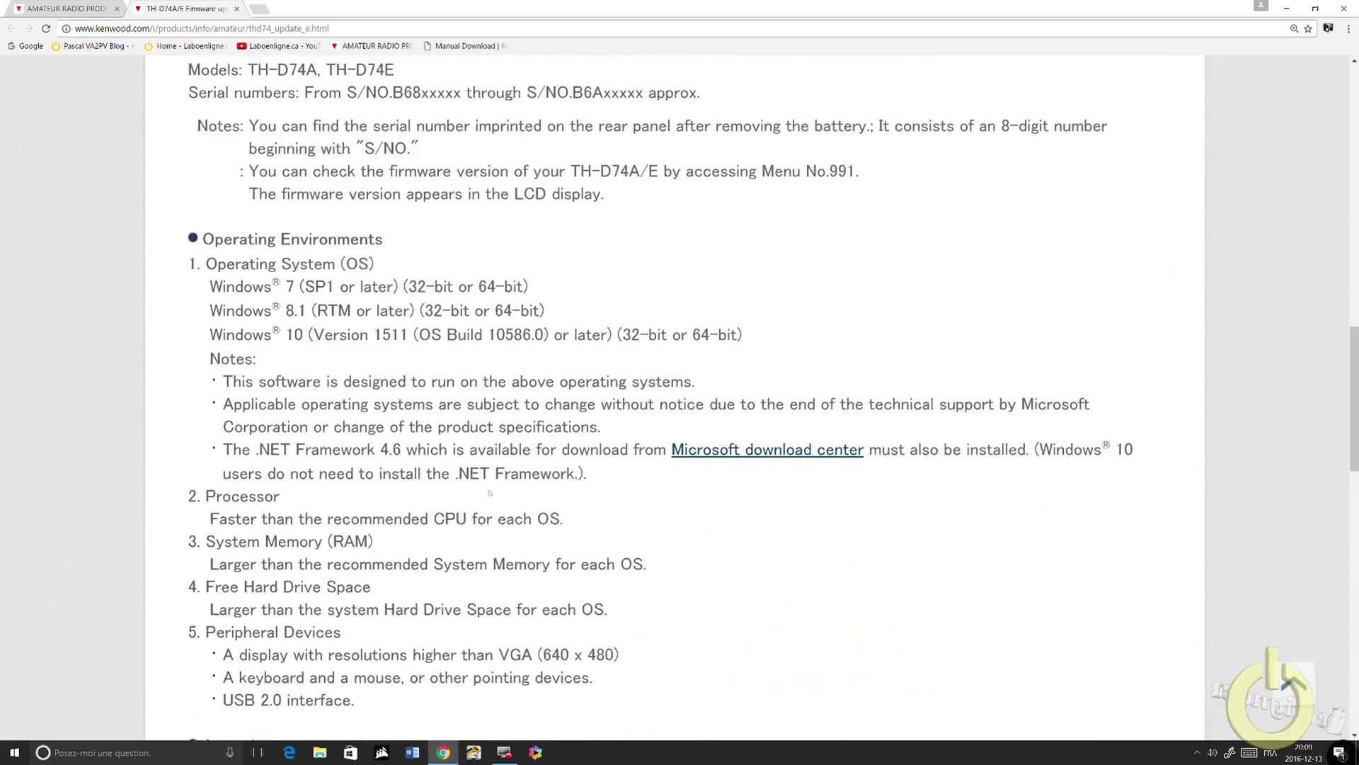
{"action": "scroll", "coordinate": [494, 494], "scroll_direction": "down", "scroll_amount": 5}
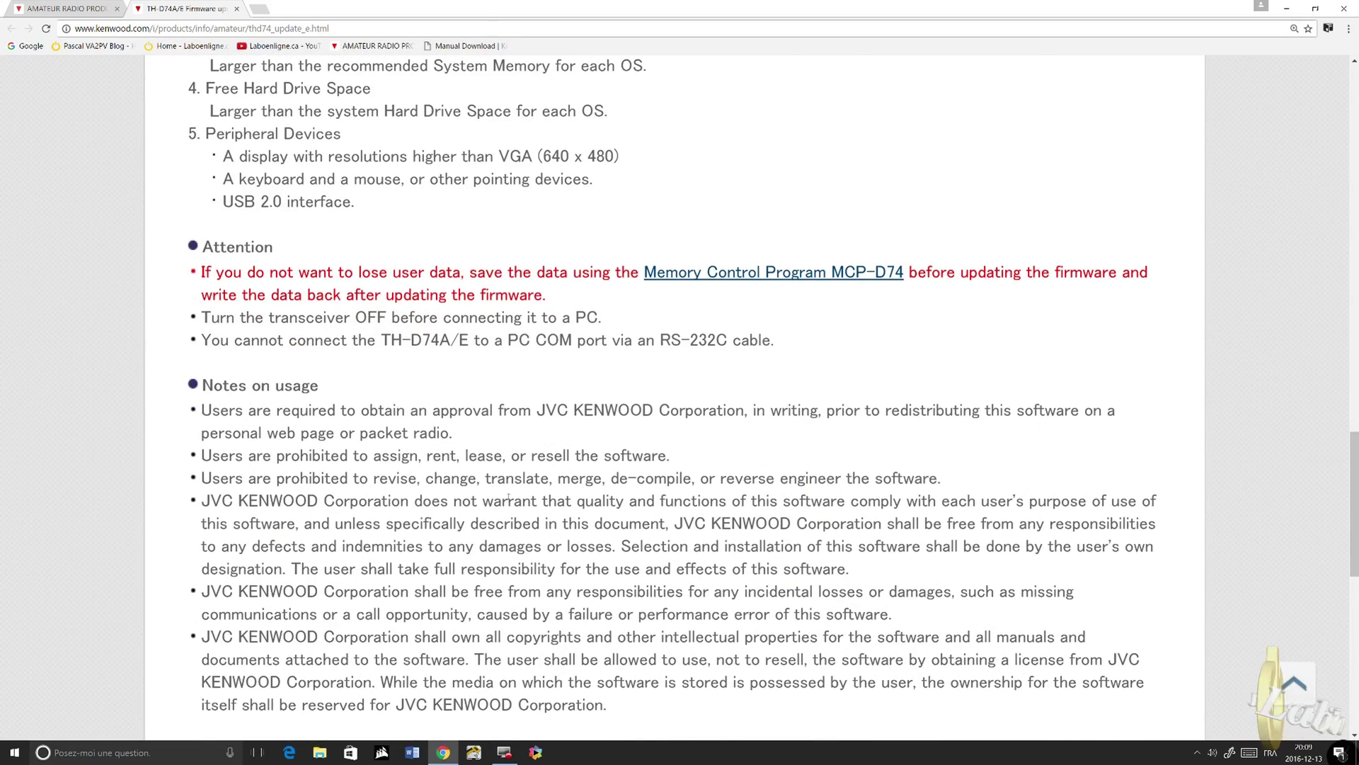
{"action": "scroll", "coordinate": [509, 498], "scroll_direction": "down", "scroll_amount": 10}
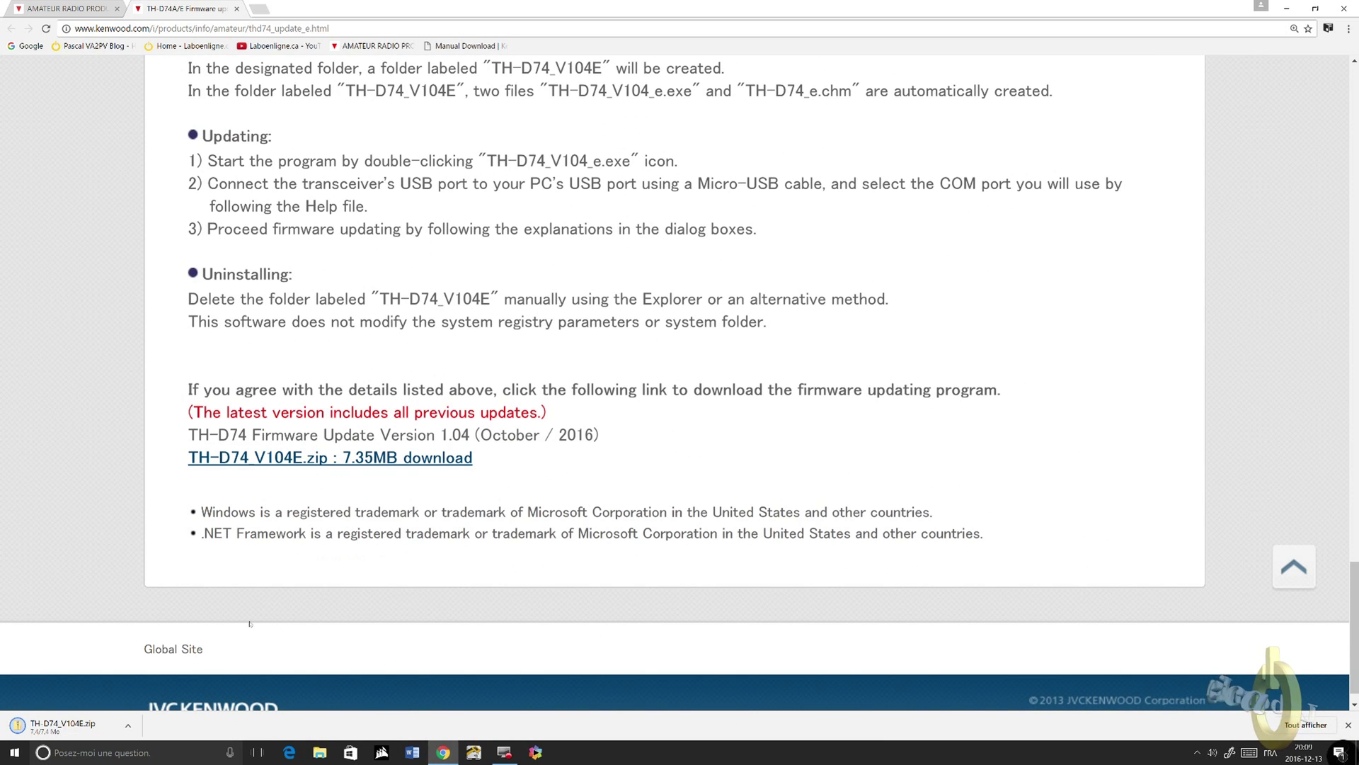
Extract TH-D74_V104E.zip into its own folder and select the TH-D74_V104_e updater
{"action": "left_click", "coordinate": [64, 725]}
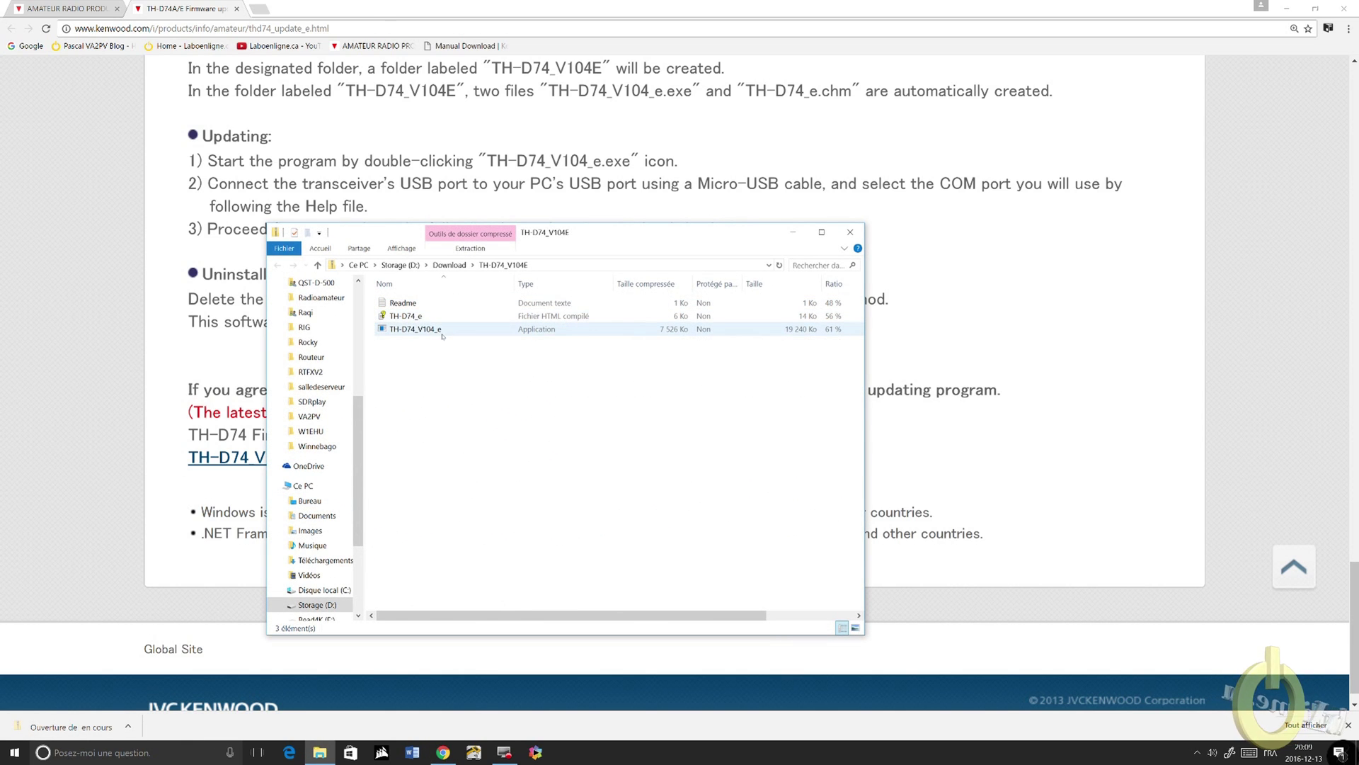
{"action": "left_click", "coordinate": [471, 248]}
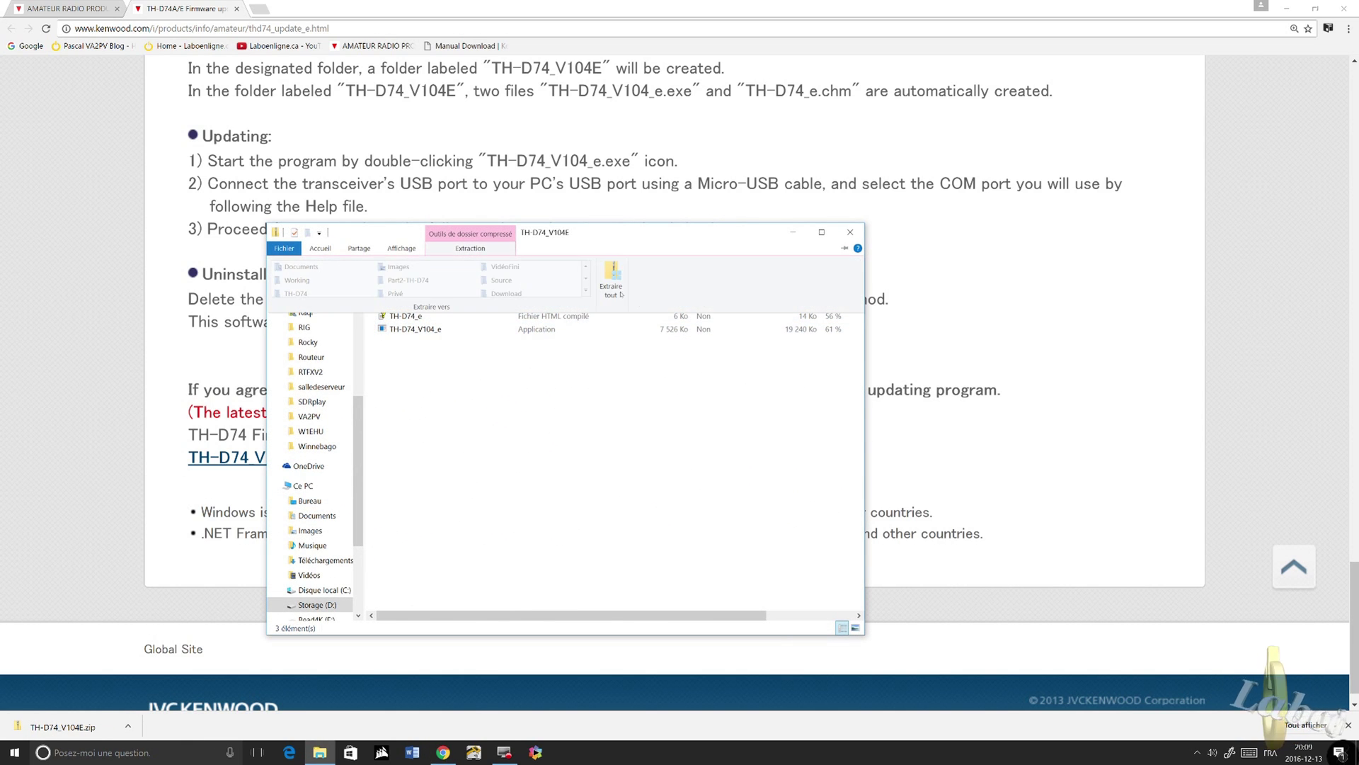
{"action": "left_click", "coordinate": [613, 280]}
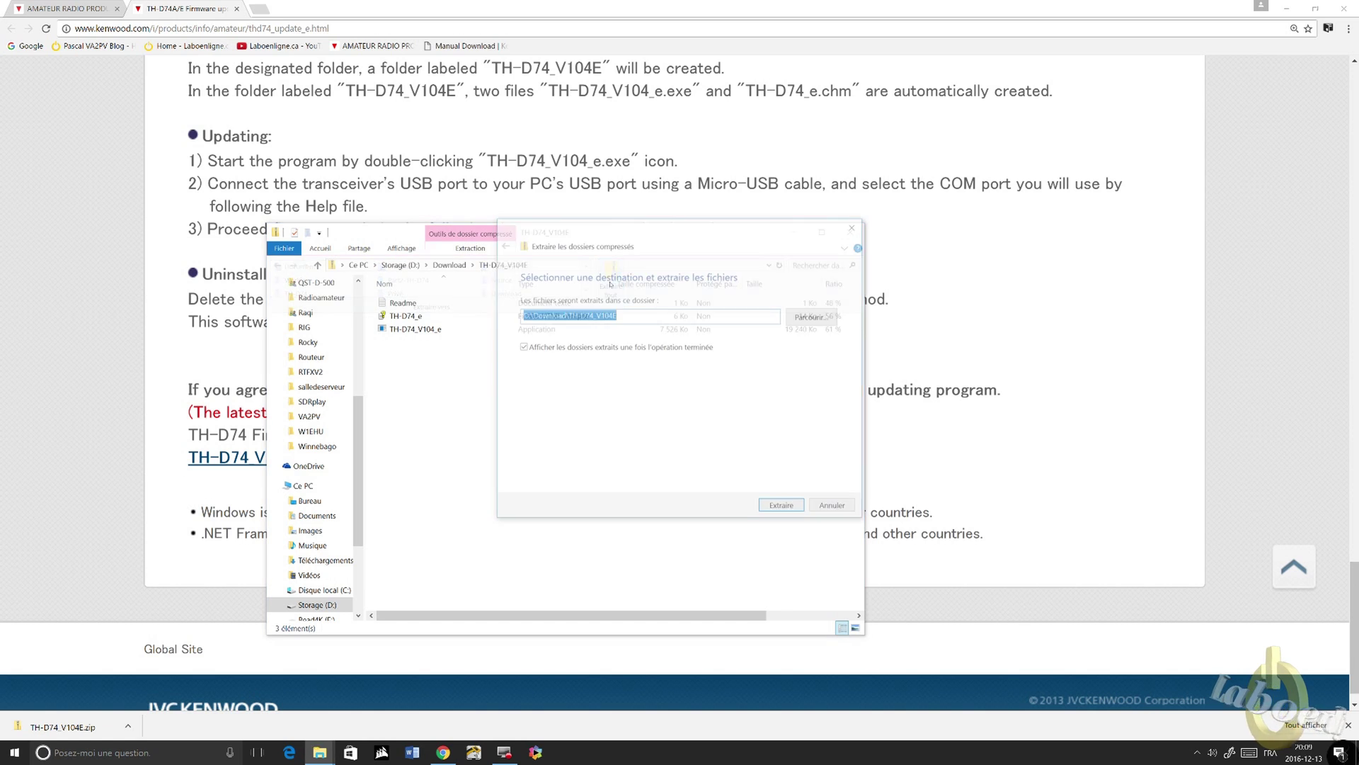
{"action": "left_click", "coordinate": [800, 510]}
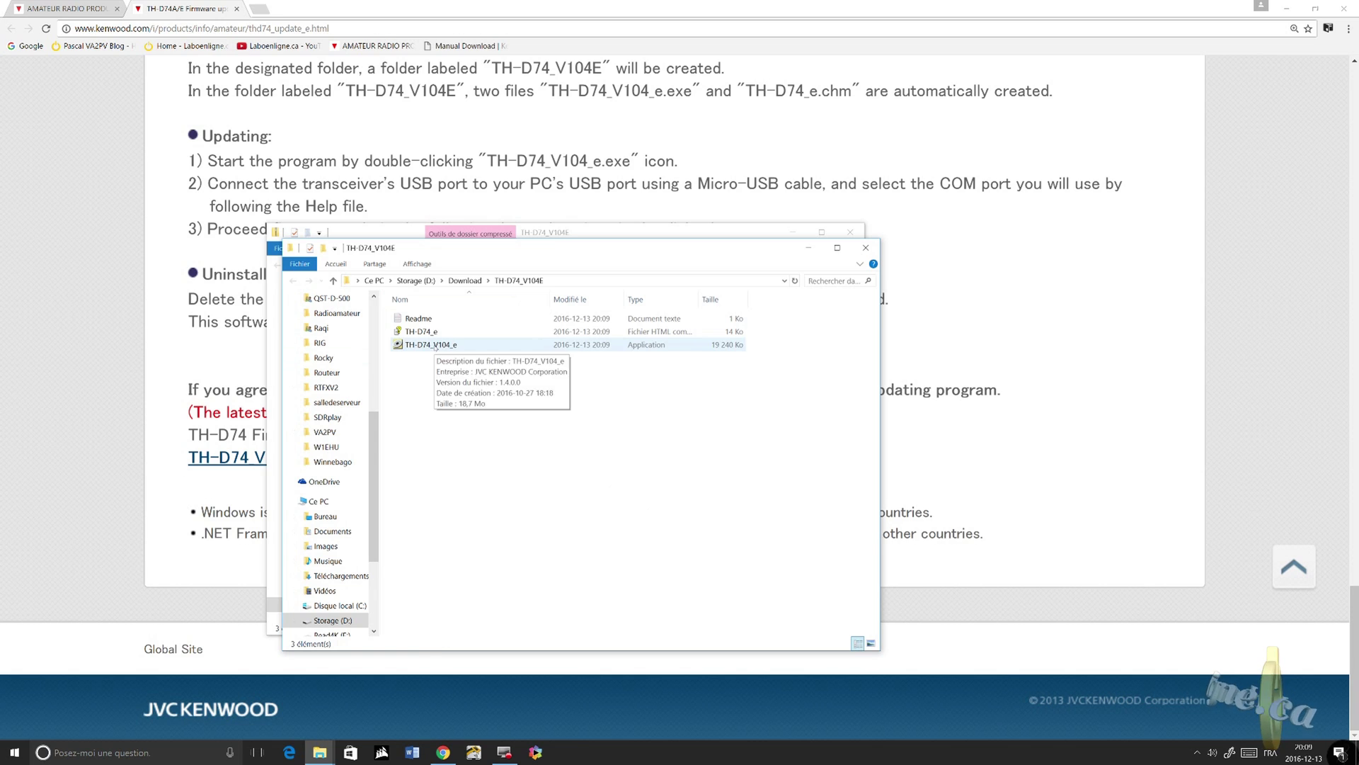
{"action": "left_click", "coordinate": [435, 347]}
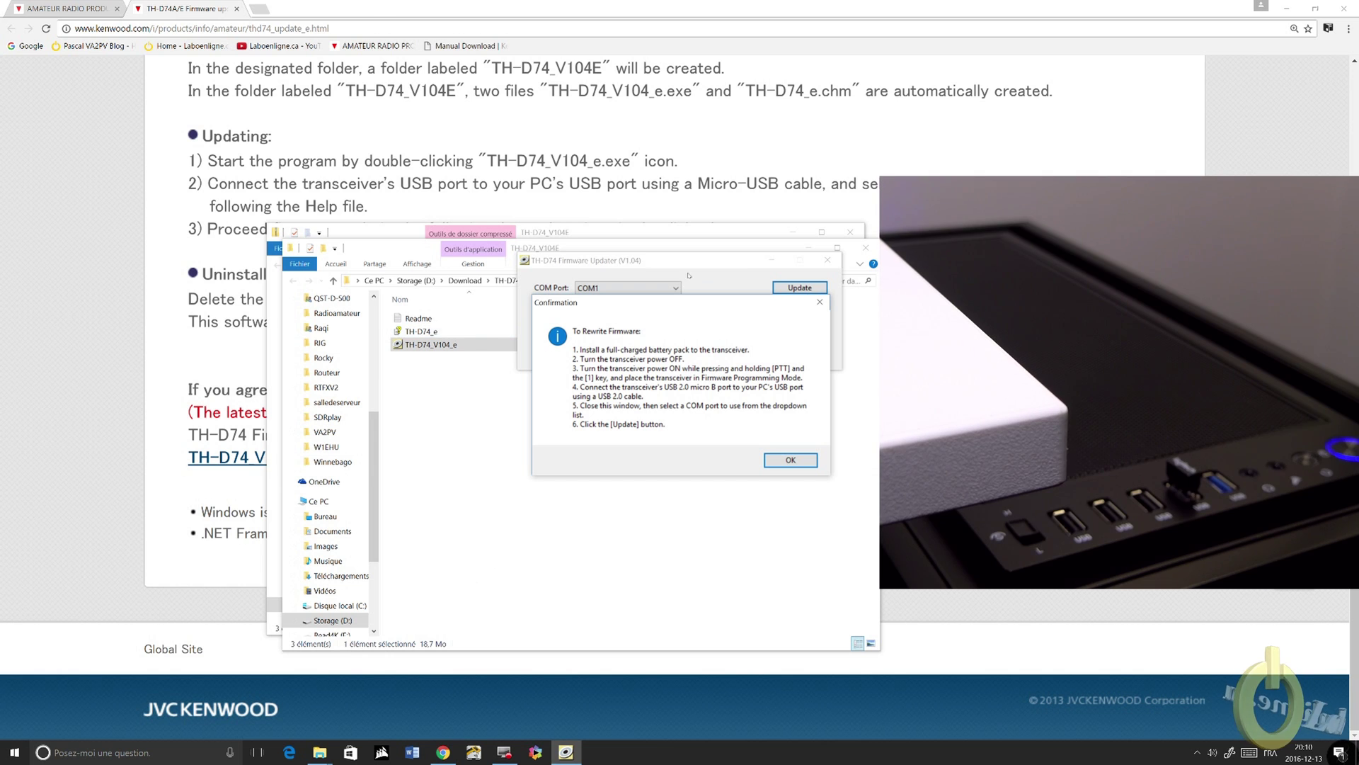
Clear both File Explorer windows away, leaving the updater's rewrite instructions visible
{"action": "left_click", "coordinate": [810, 248]}
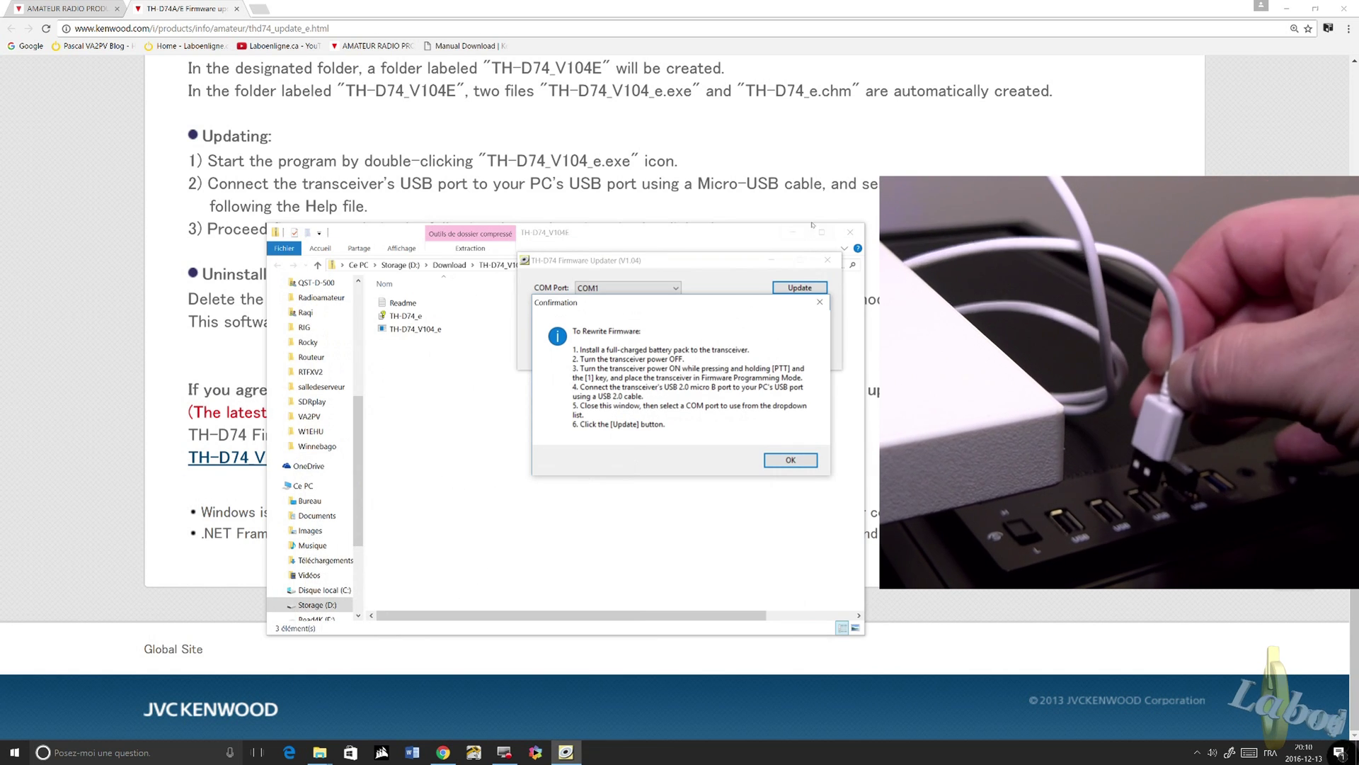
{"action": "left_click", "coordinate": [793, 233]}
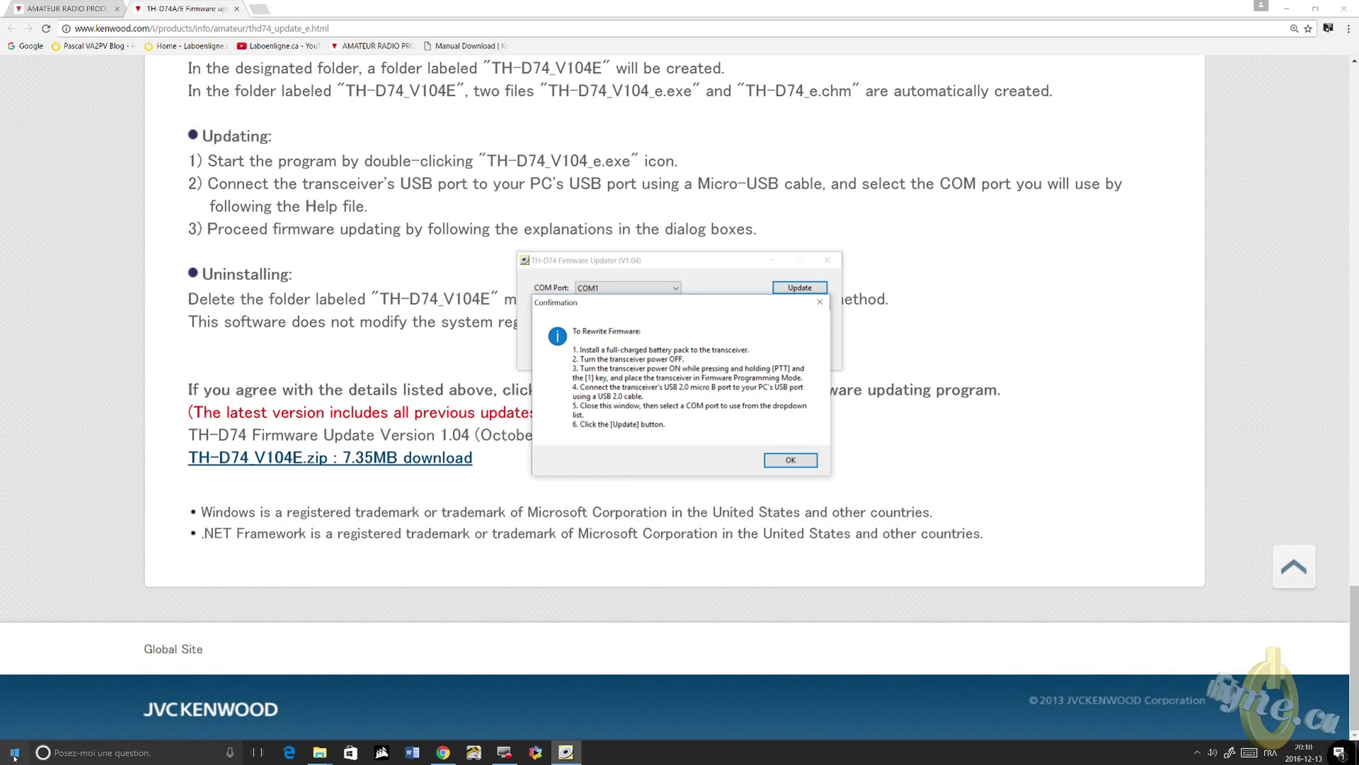
Open Device Manager from the Start right-click menu and expand Ports (COM et LPT)
{"action": "right_click", "coordinate": [12, 758]}
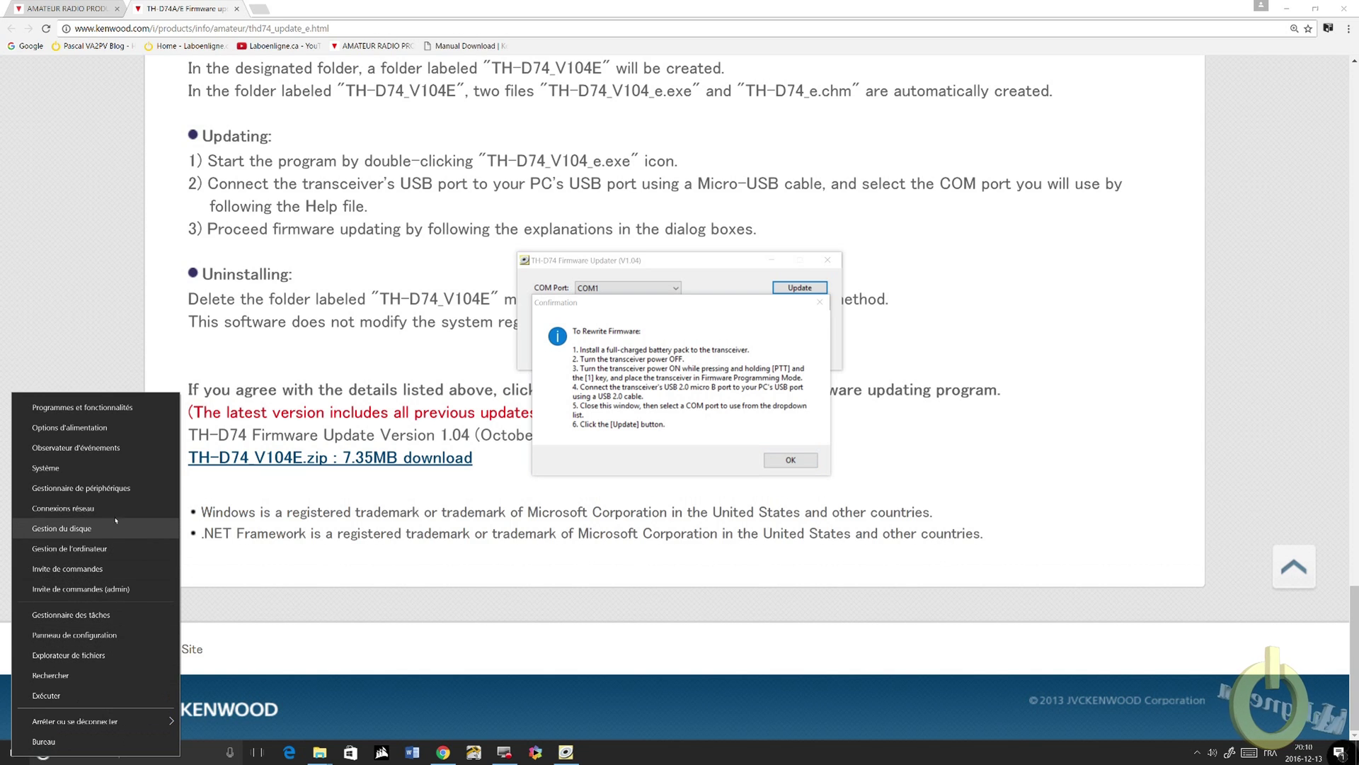
{"action": "left_click", "coordinate": [107, 488]}
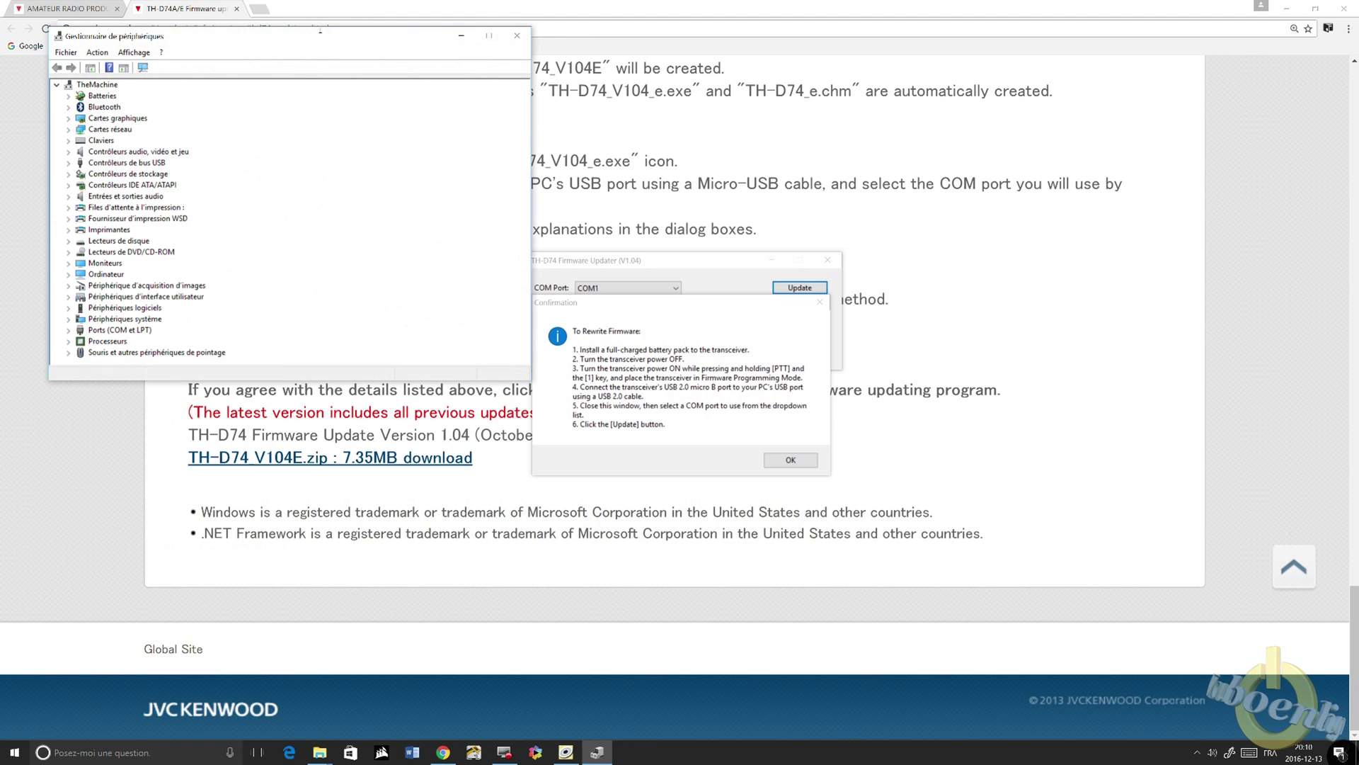
{"action": "left_click_drag", "start_coordinate": [320, 31], "coordinate": [303, 56]}
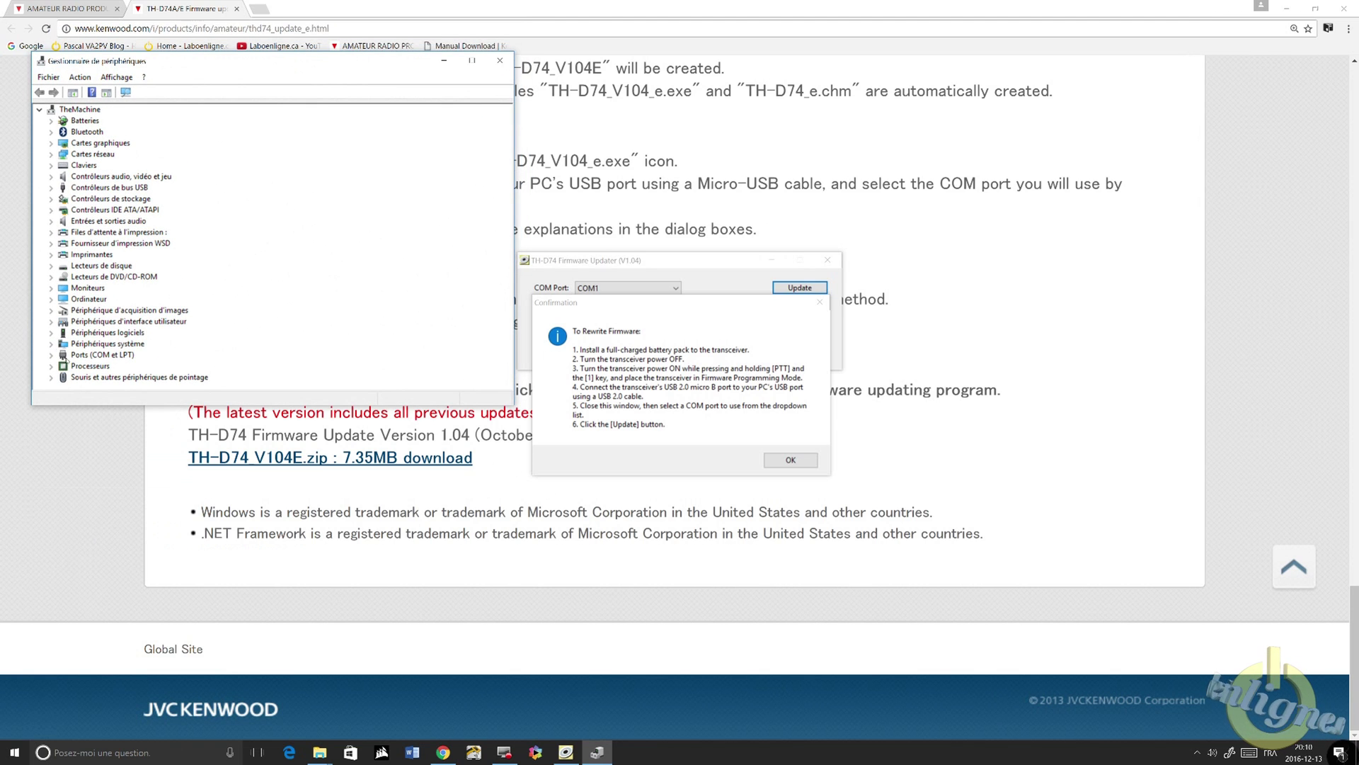
{"action": "left_click", "coordinate": [51, 357]}
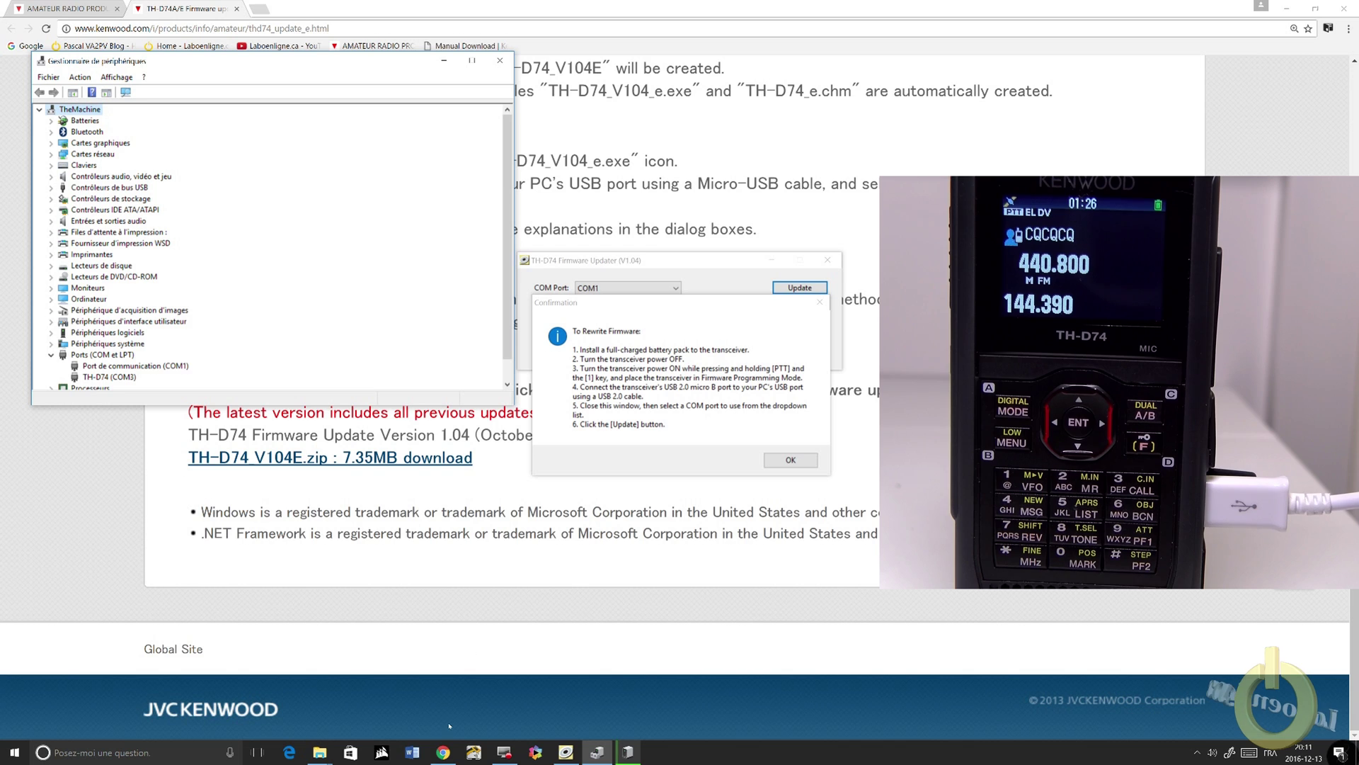
{"action": "scroll", "coordinate": [125, 354], "scroll_direction": "down", "scroll_amount": 1}
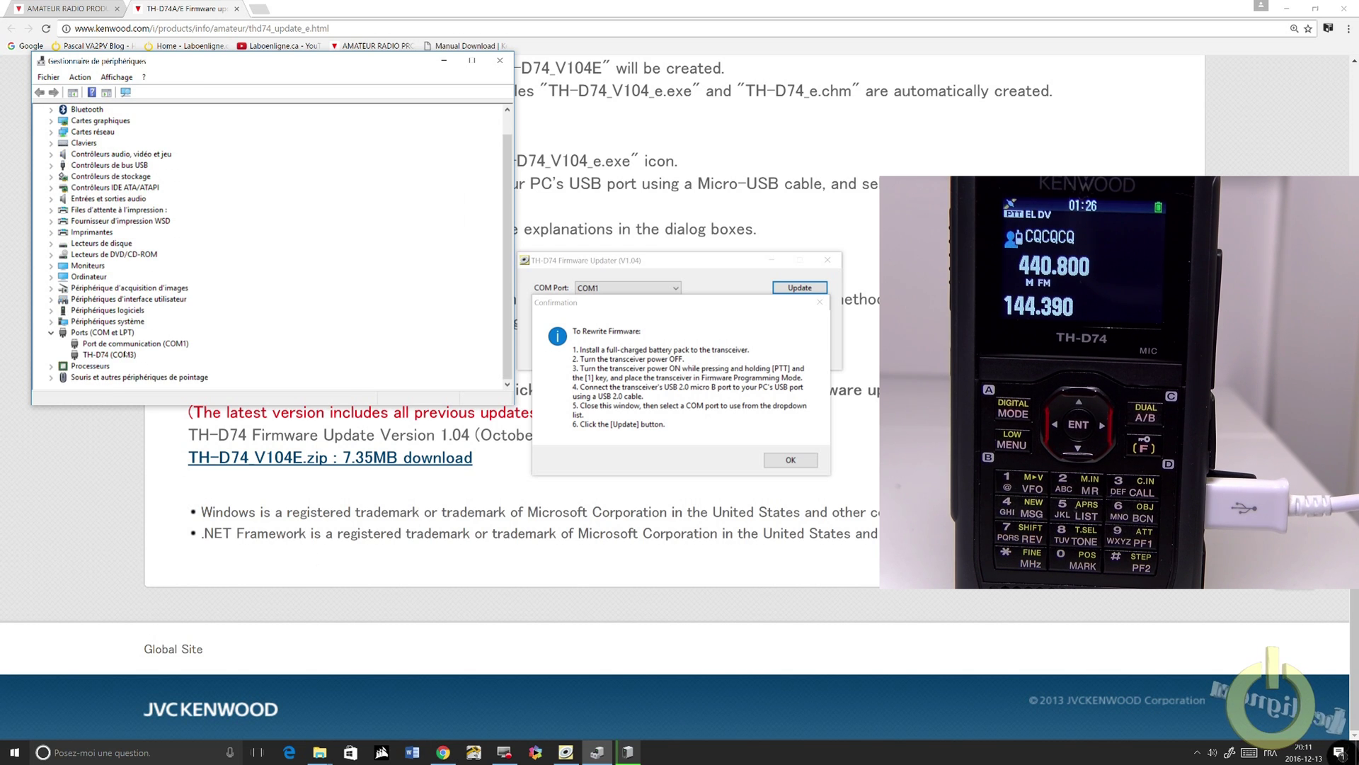
Select the TH-D74 (COM3) entry, then dismiss the updater's rewrite instructions with OK
{"action": "left_click", "coordinate": [112, 355]}
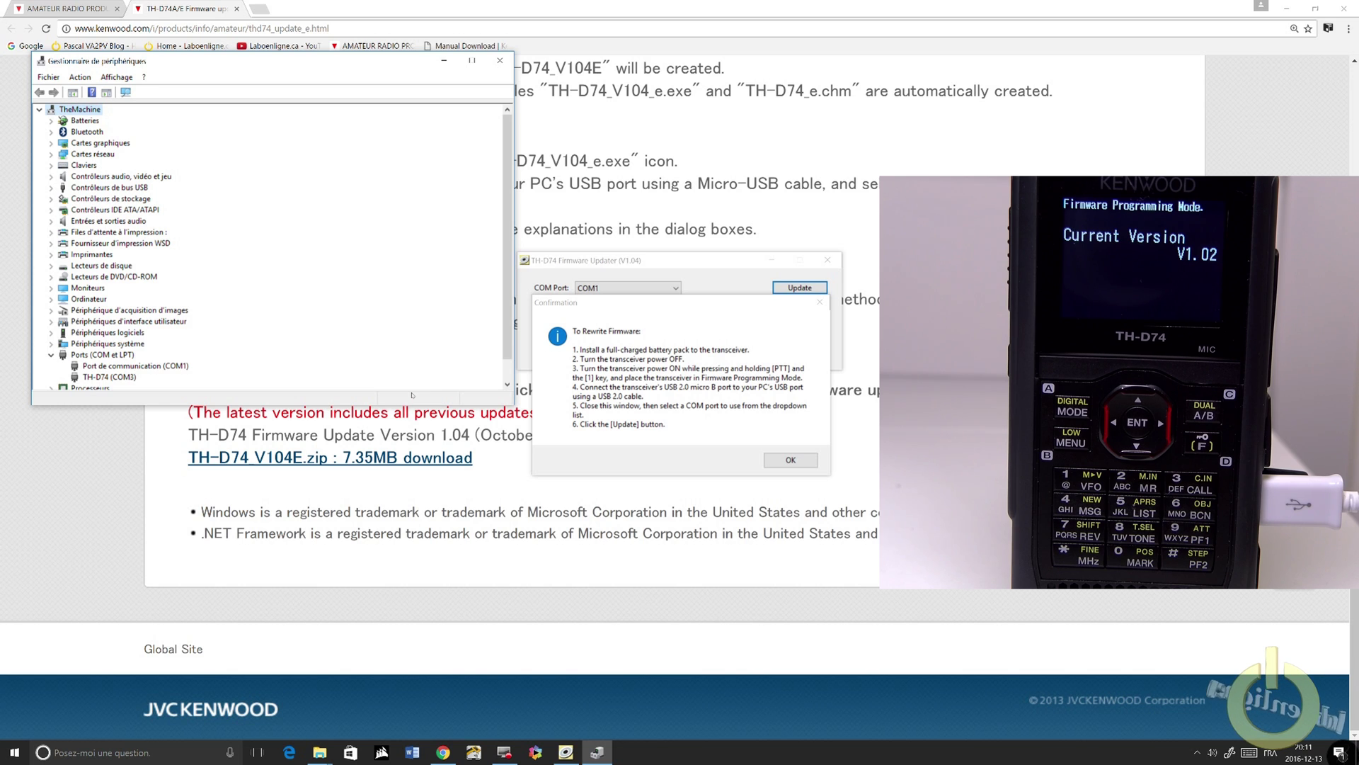
{"action": "left_click", "coordinate": [791, 461]}
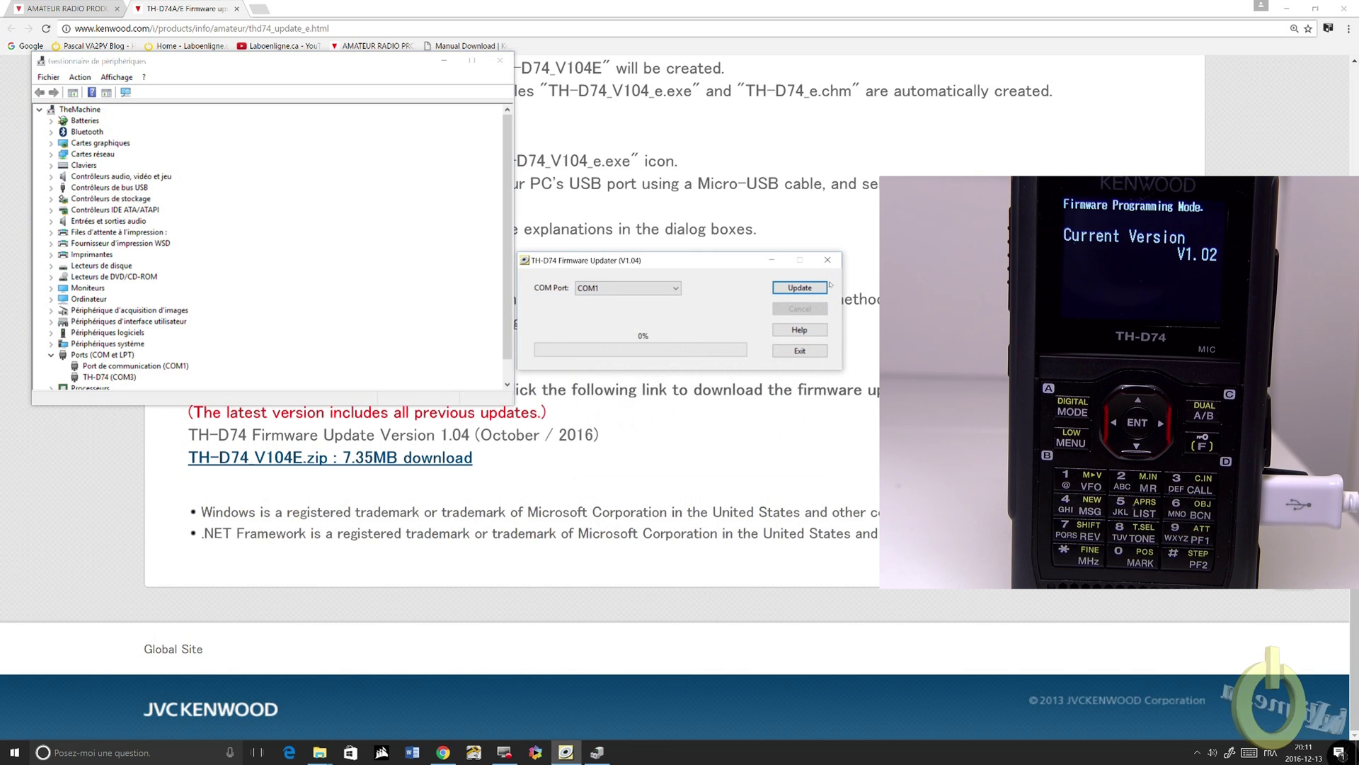
Select COM3 as the radio's port and run the firmware update to V1.04, confirming when asked
{"action": "left_click", "coordinate": [627, 287]}
{"action": "left_click", "coordinate": [629, 310]}
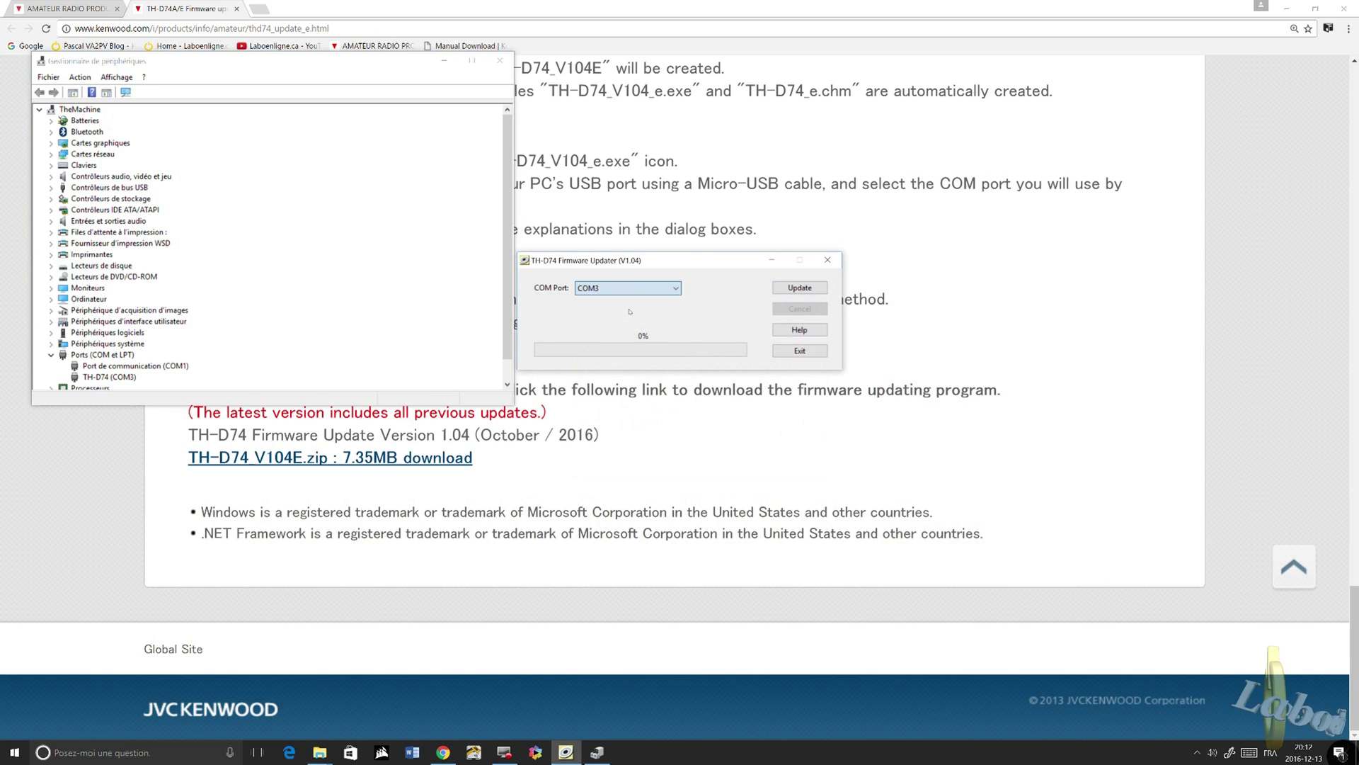
{"action": "left_click", "coordinate": [789, 288]}
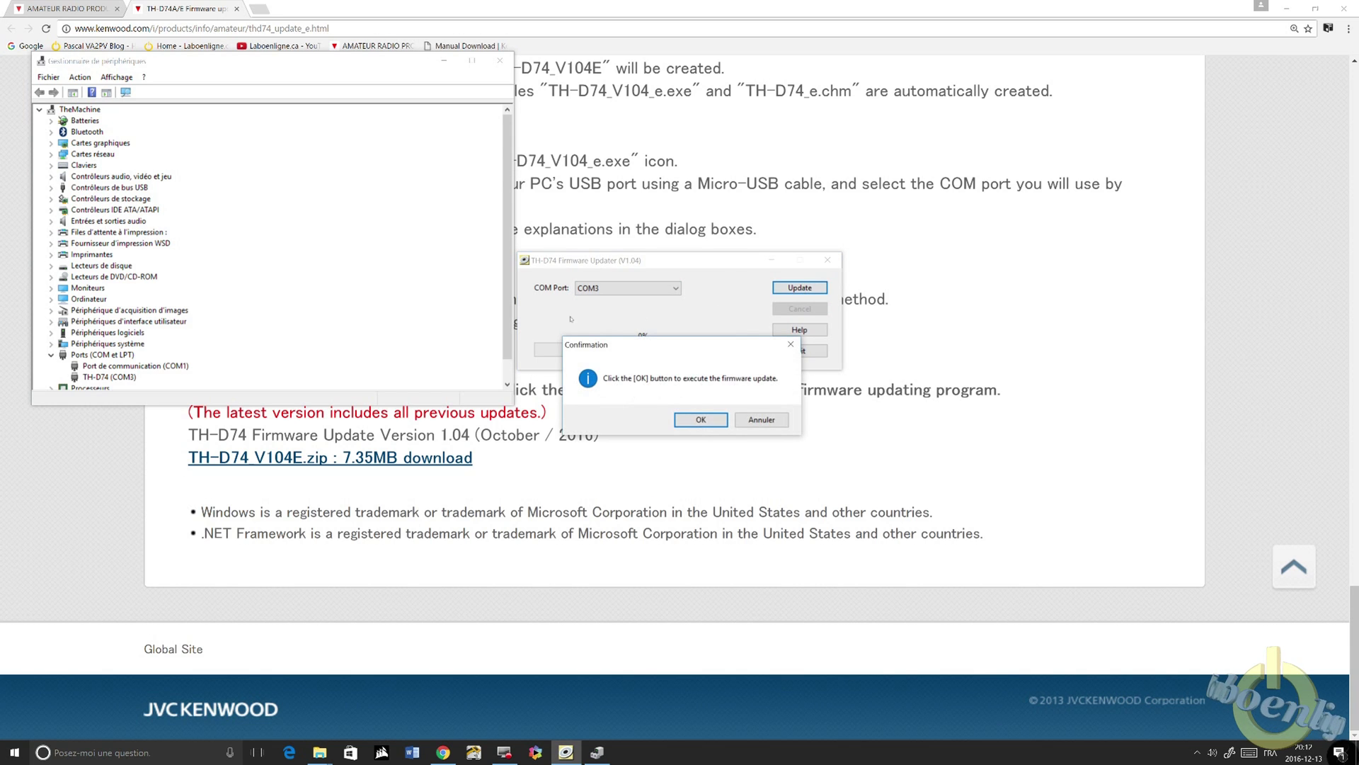
{"action": "left_click", "coordinate": [701, 420]}
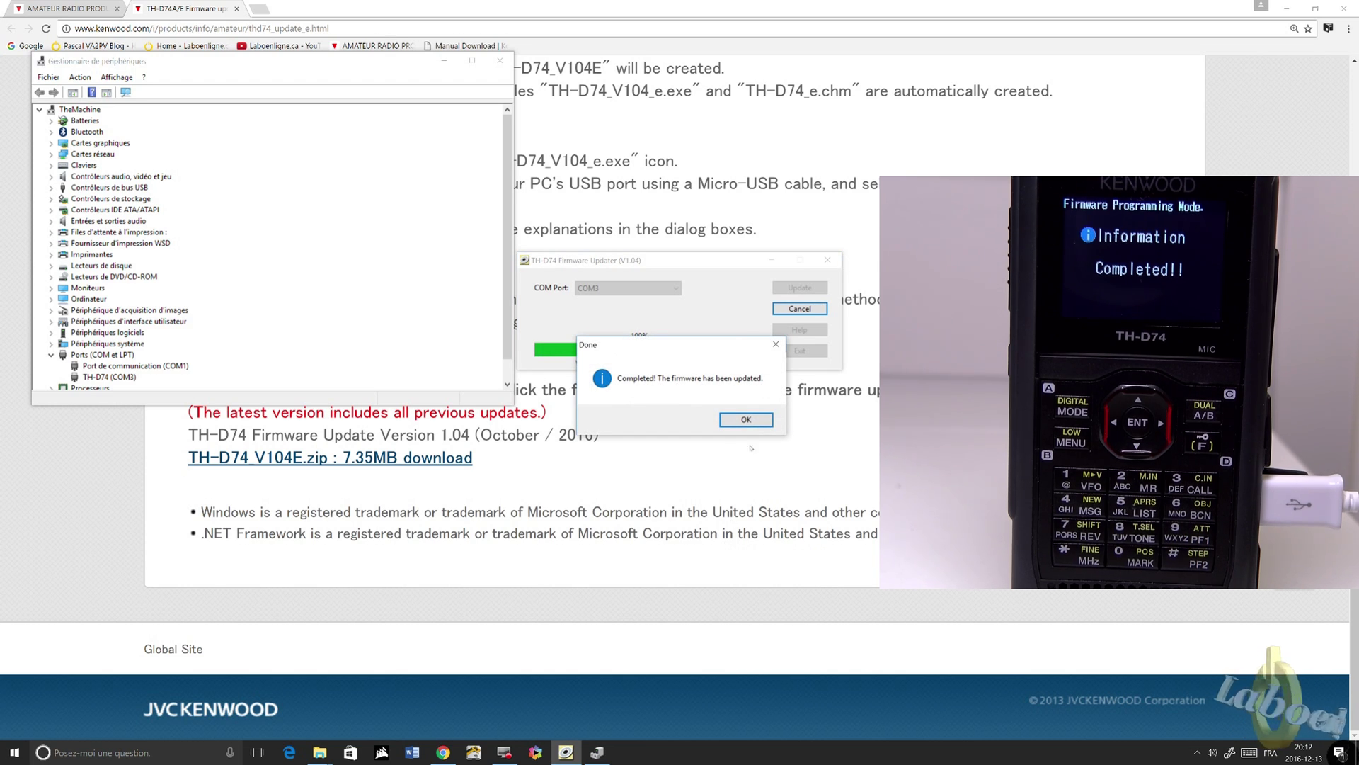
Dismiss the Done message to reveal the power-off, unplug and Full Reset instructions
{"action": "left_click", "coordinate": [736, 415]}
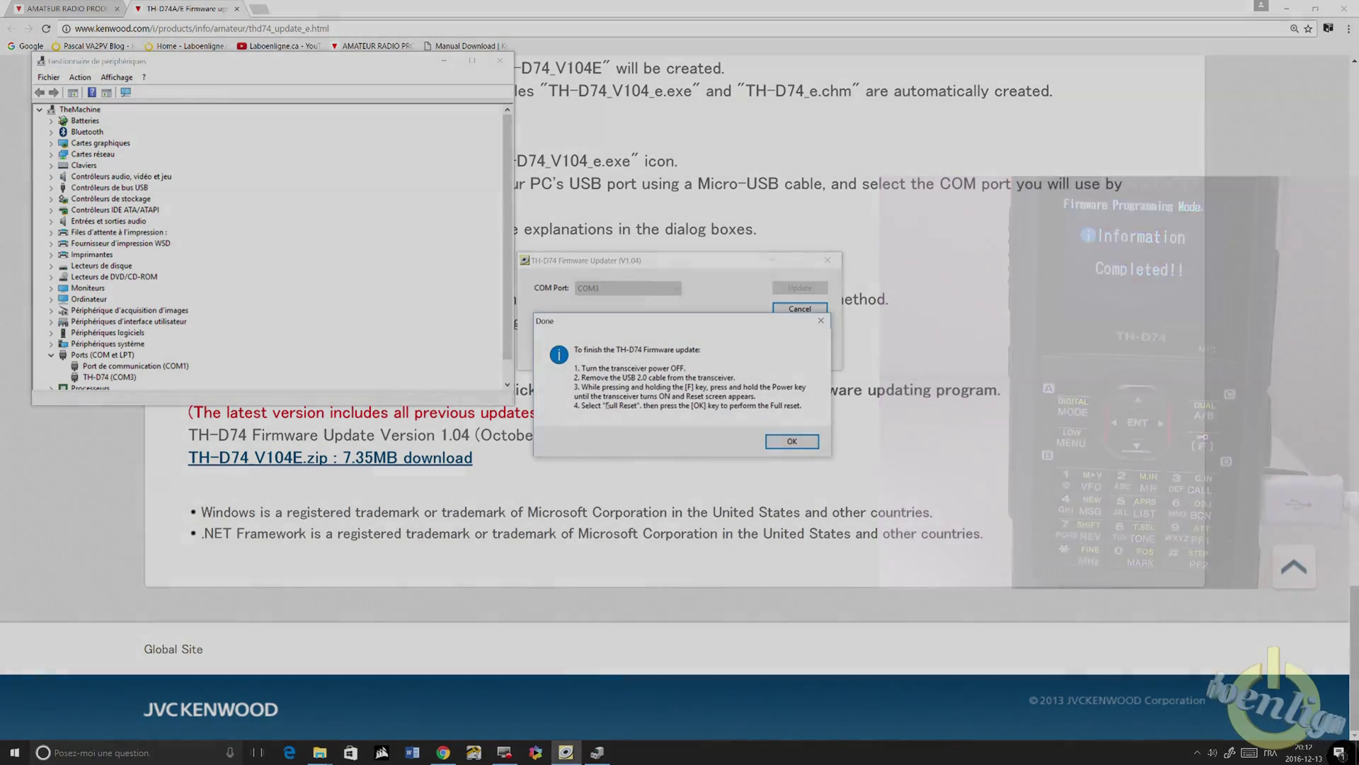